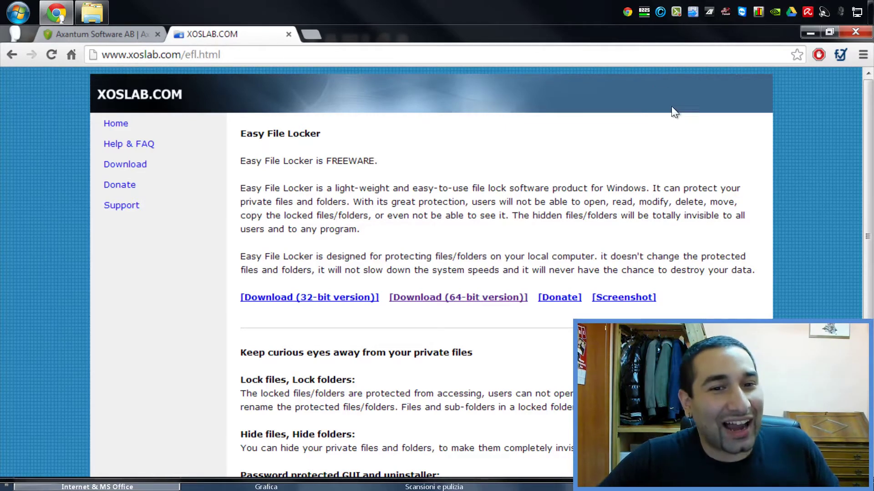
# - Minimize Chrome's XOSLAB Easy File Locker page to show the EFL1.4 and AxCrypt-1.7 installers on the desktop
pyautogui.click(804, 40)
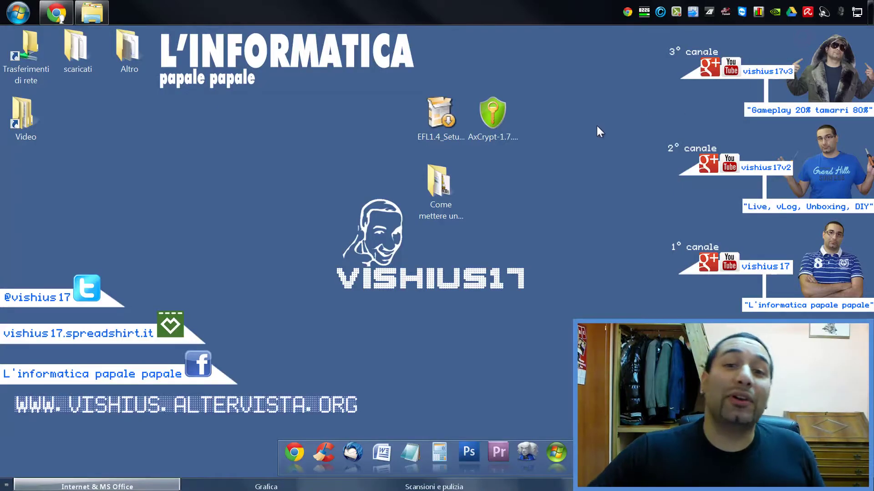
# - Move the EFL setup icon right of AxCrypt's, close Explorer, and launch the AxCrypt-1.7.2976.0 installer
pyautogui.click(430, 111)
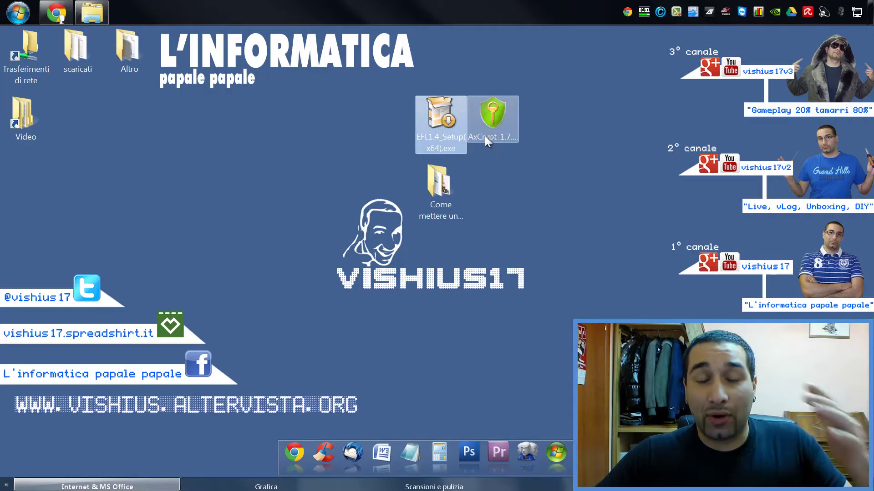
pyautogui.moveTo(441, 122); pyautogui.dragTo(483, 114)
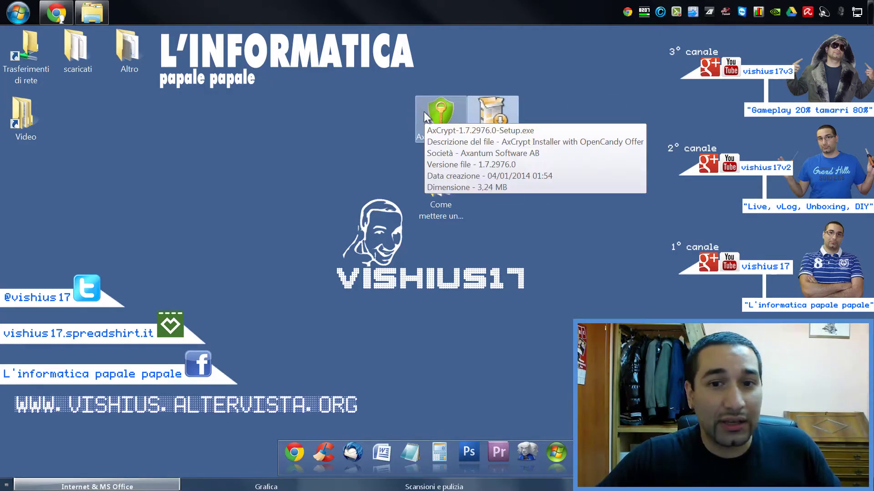
pyautogui.rightClick(92, 12)
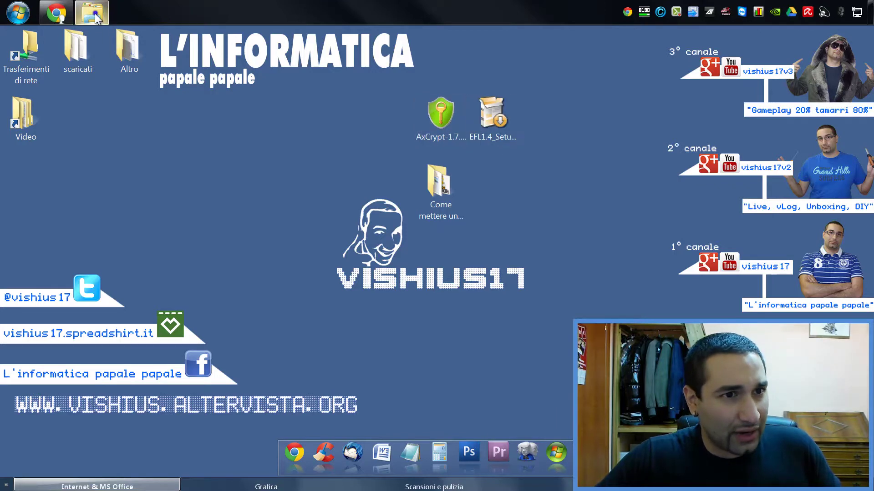
pyautogui.click(162, 82)
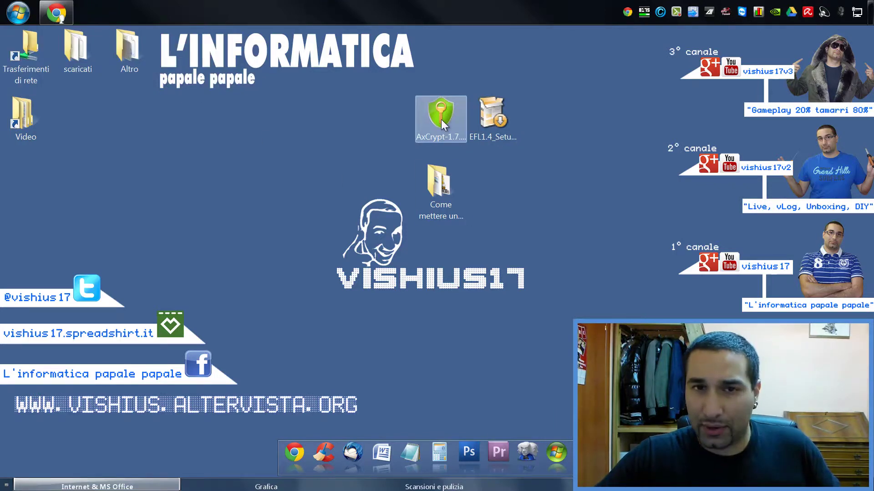
pyautogui.doubleClick(441, 120)
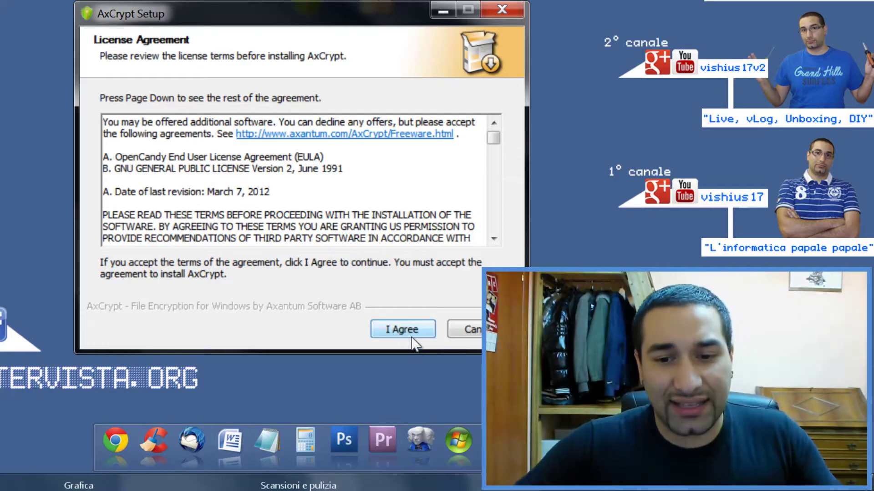
# - Install AxCrypt 1.7.2976.0, accepting the licence, declining Dragons of Atlantis and skipping registration
pyautogui.click(411, 339)
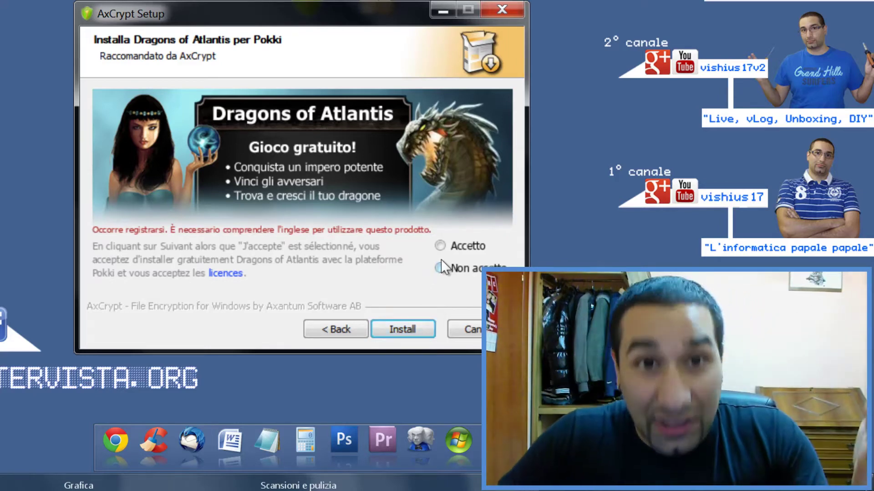
pyautogui.click(453, 262)
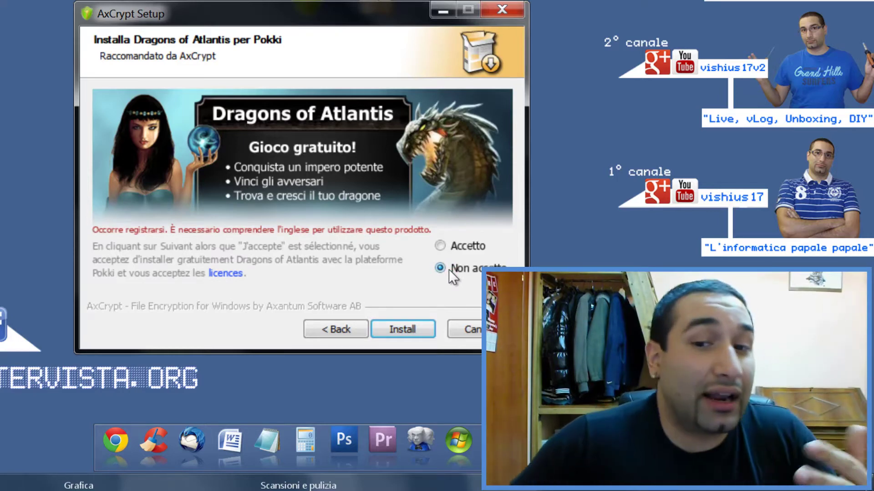
pyautogui.click(399, 329)
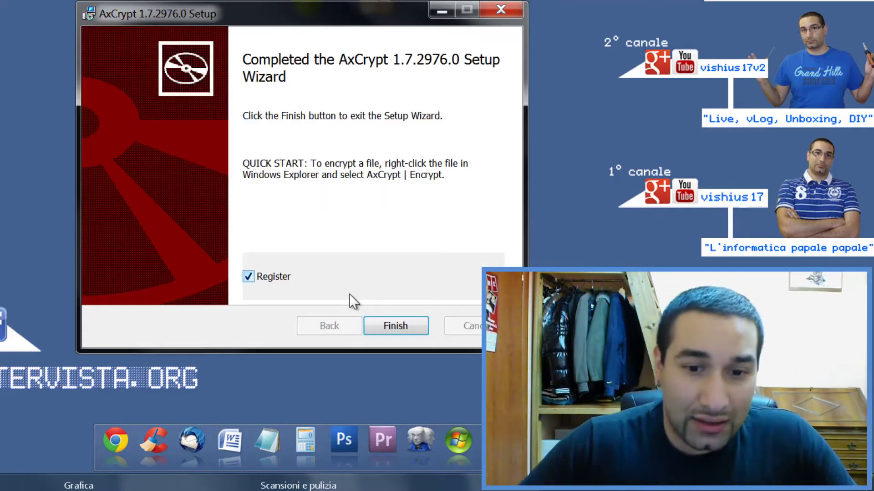
pyautogui.click(279, 275)
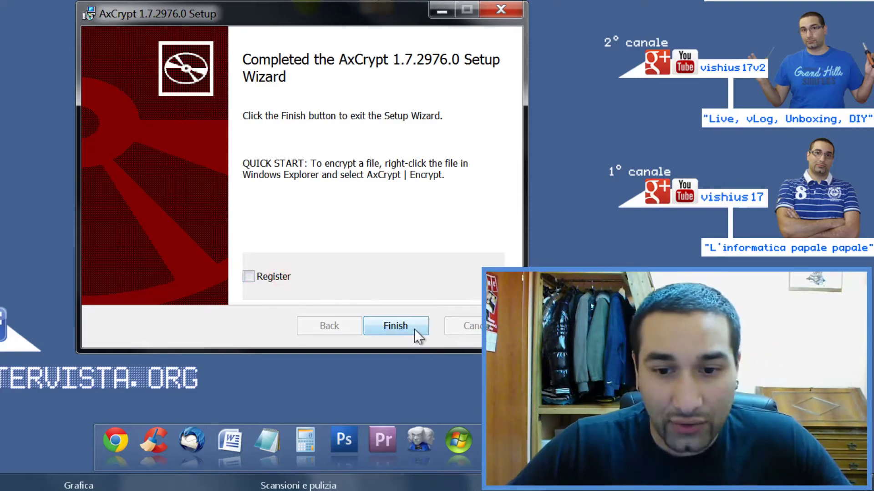
pyautogui.click(396, 325)
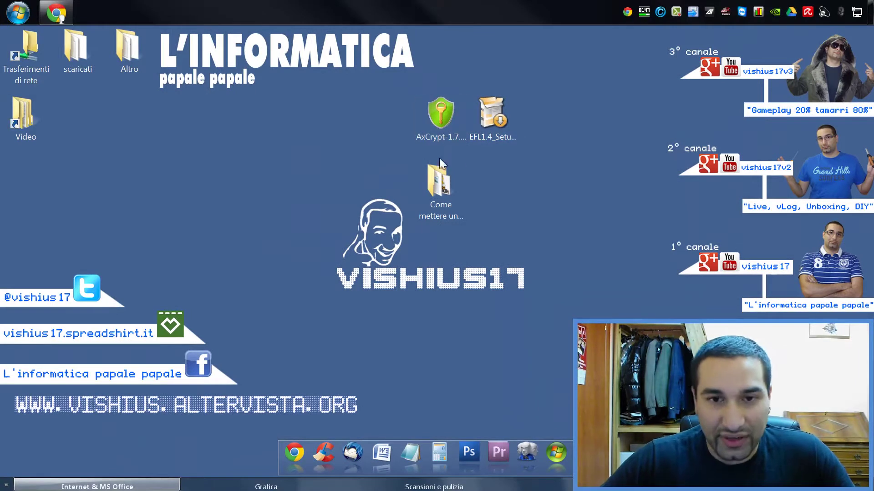
pyautogui.click(19, 6)
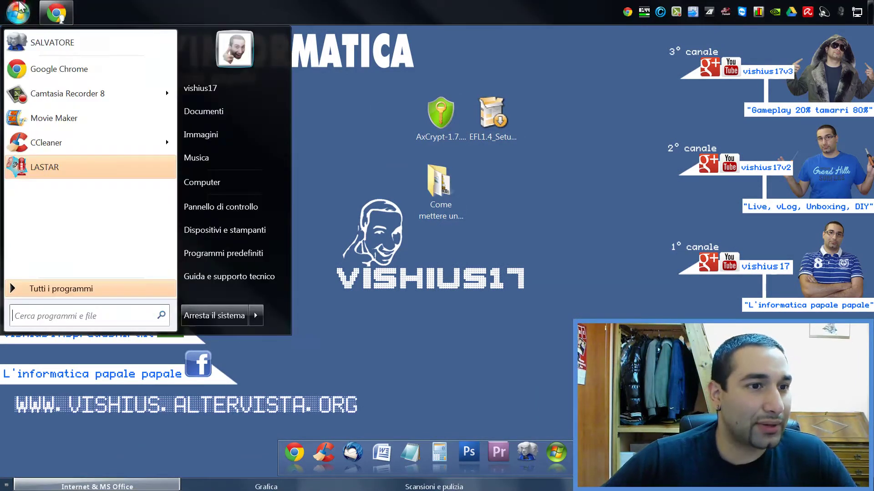
pyautogui.click(344, 211)
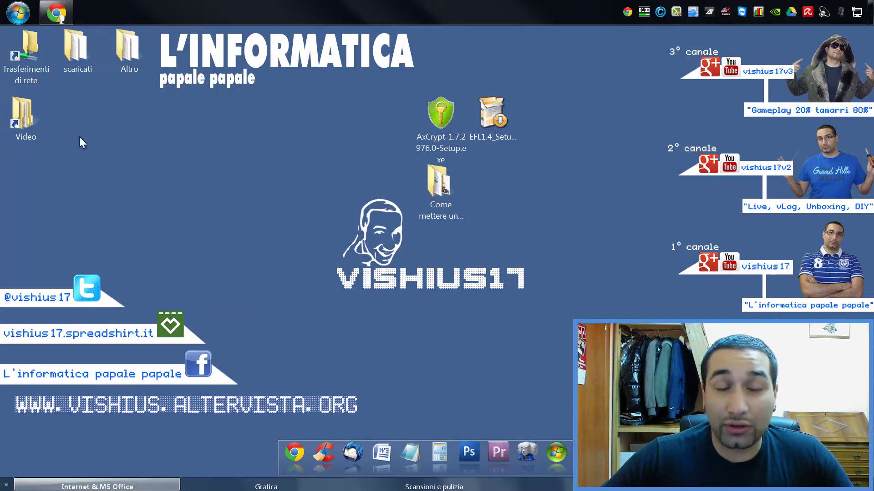
pyautogui.click(2, 6)
pyautogui.write('ax')
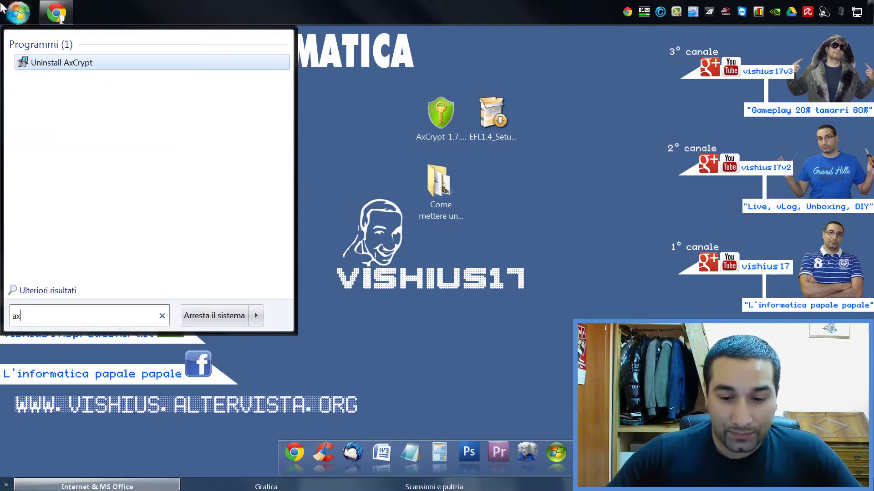
pyautogui.press('BackSpace')
pyautogui.press('BackSpace')
pyautogui.click(58, 282)
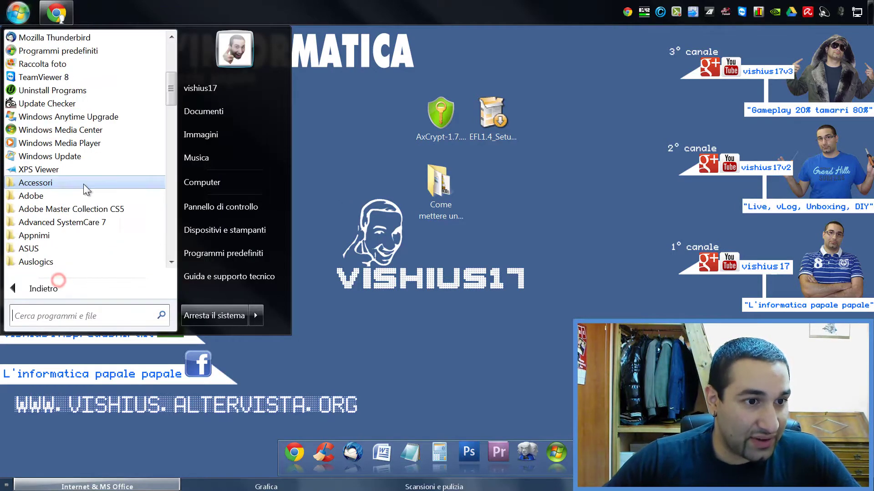
pyautogui.scroll(-15, 83, 184)
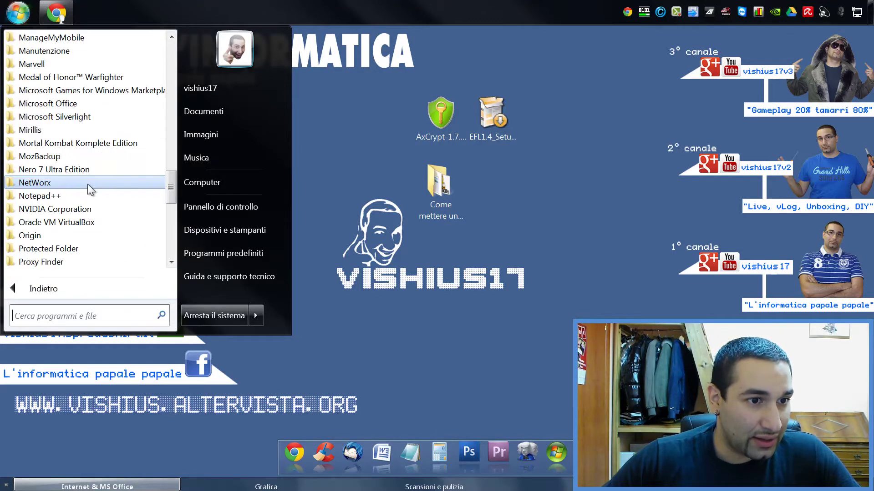
pyautogui.scroll(-9, 88, 184)
pyautogui.click(455, 313)
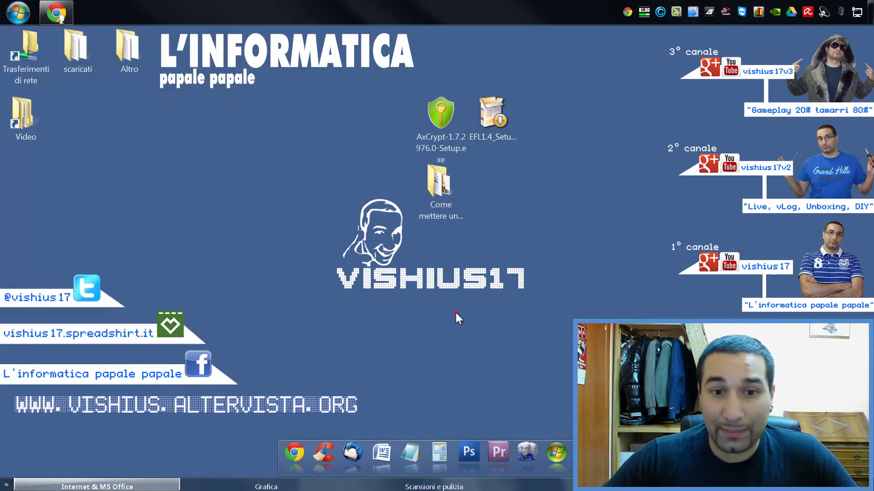
pyautogui.rightClick(441, 176)
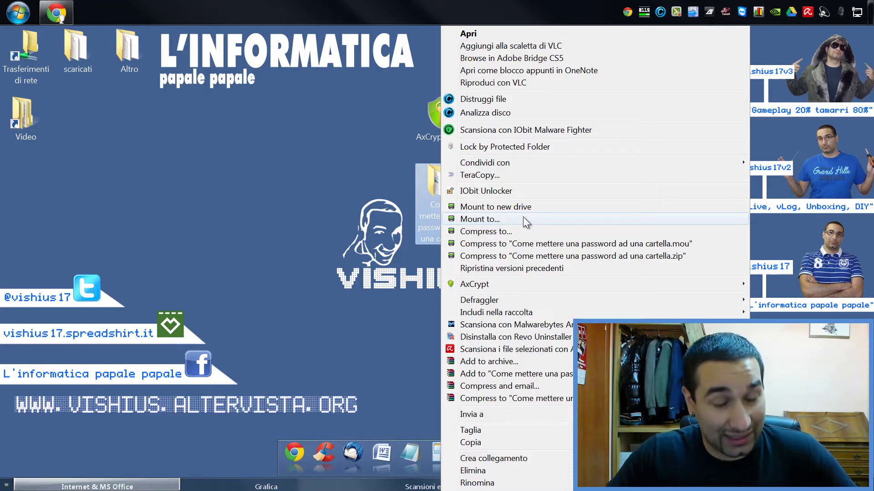
pyautogui.click(496, 298)
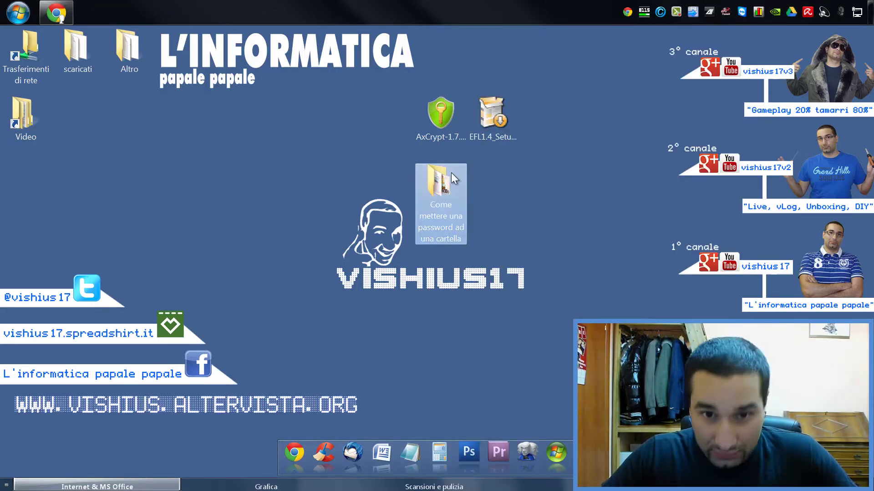
pyautogui.doubleClick(445, 184)
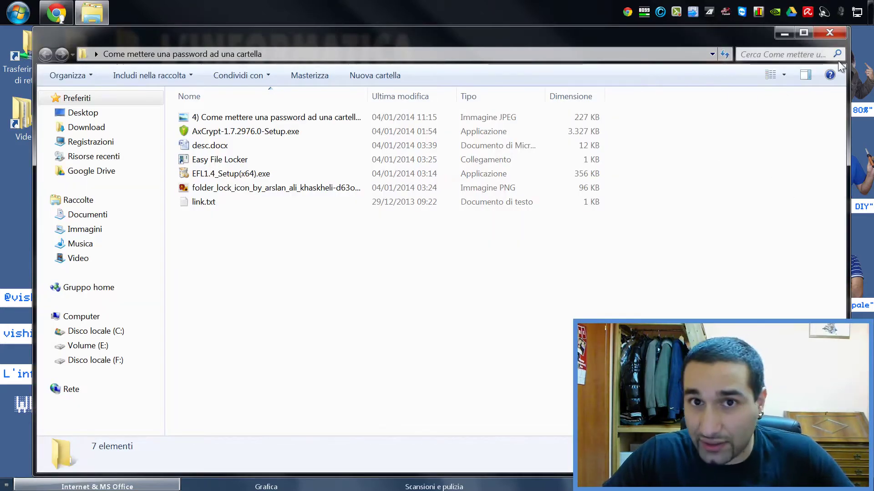
pyautogui.click(840, 31)
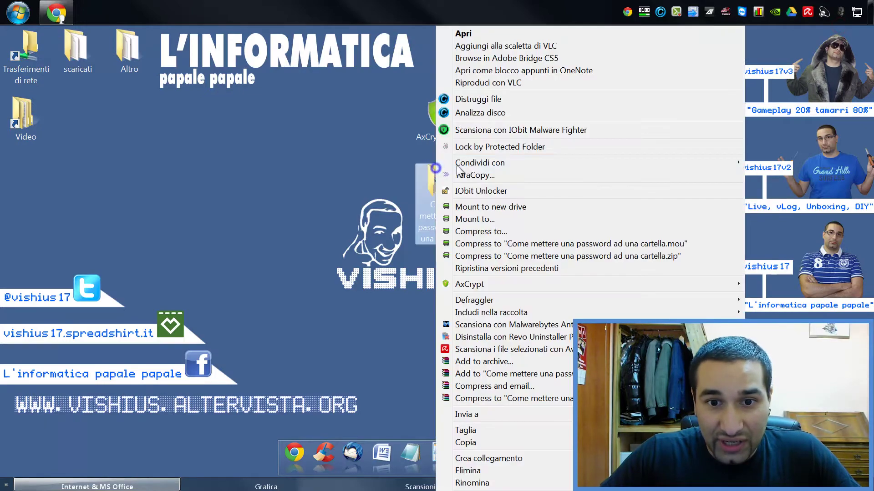
# - Choose AxCrypt > Cifrare on the 'Come mettere una password ad una cartella' folder
pyautogui.rightClick(436, 200)
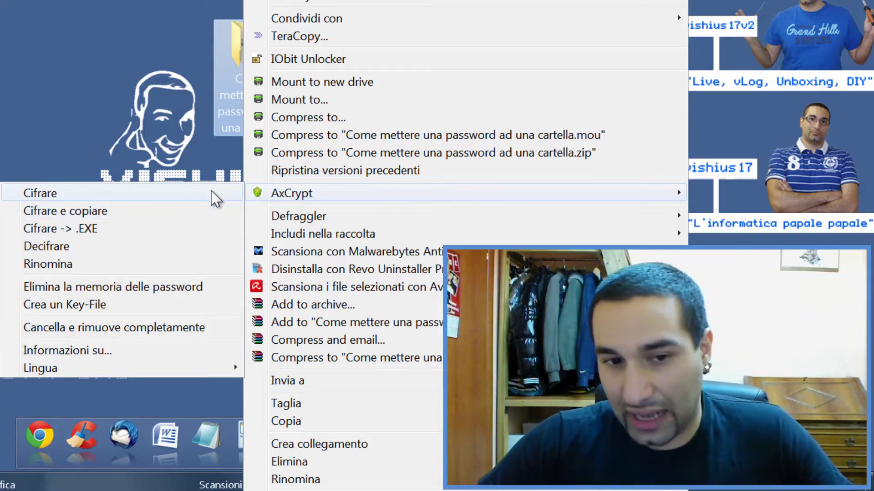
pyautogui.click(216, 190)
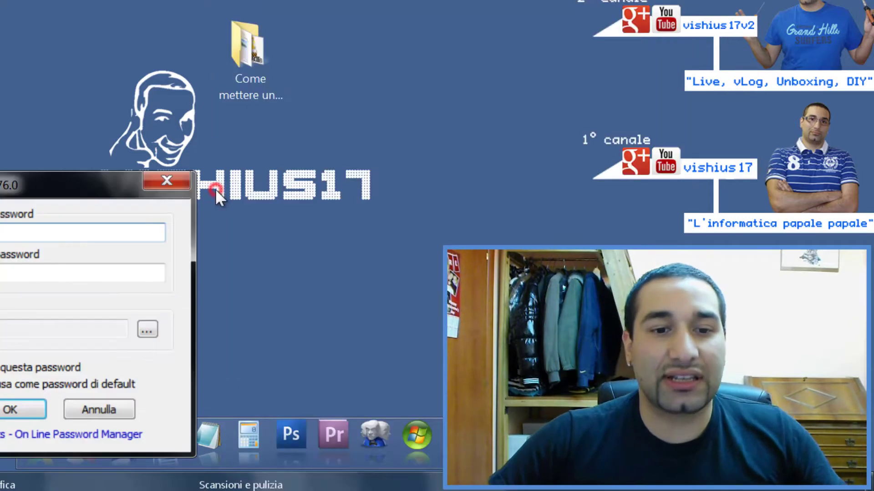
# - Enter the encryption password and confirm it in Verificare la password, then bring up the key-file chooser
pyautogui.moveTo(74, 177); pyautogui.dragTo(30, 52)
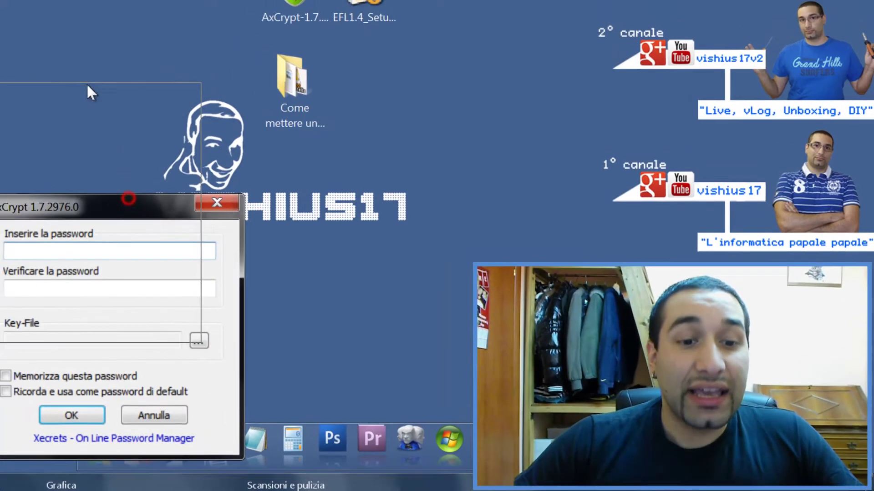
pyautogui.moveTo(87, 83); pyautogui.dragTo(79, 65)
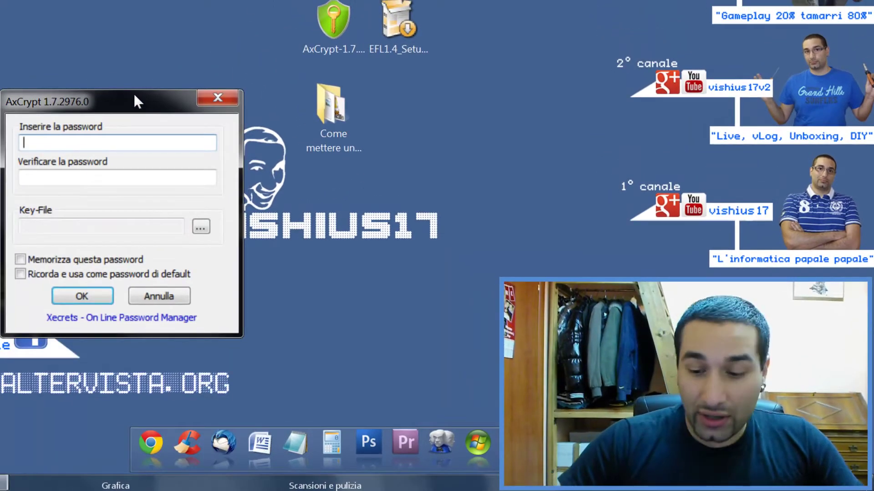
pyautogui.write('******')
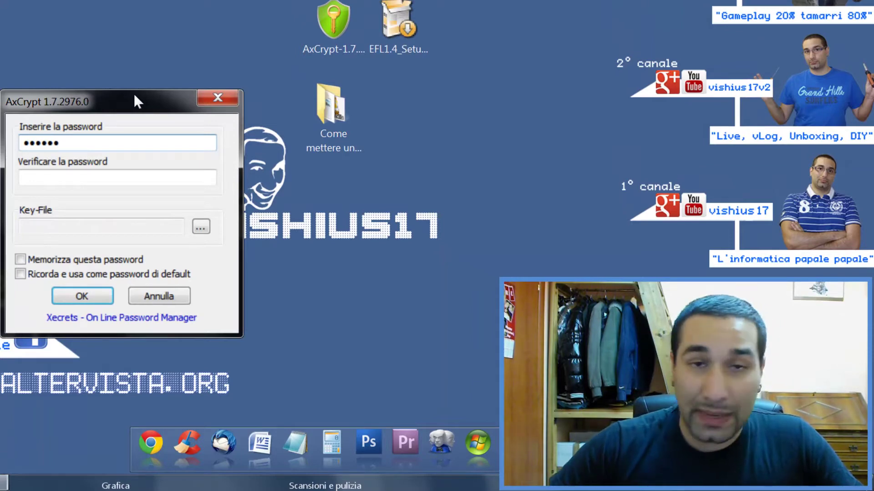
pyautogui.click(131, 174)
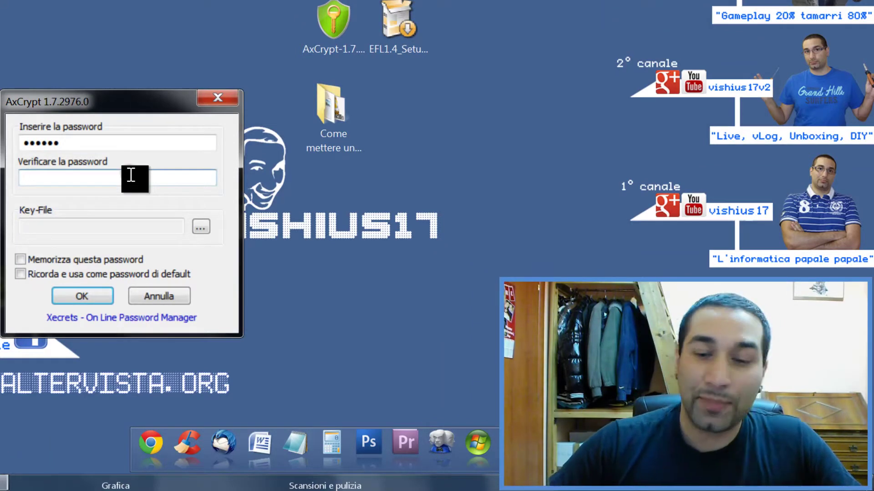
pyautogui.write('******')
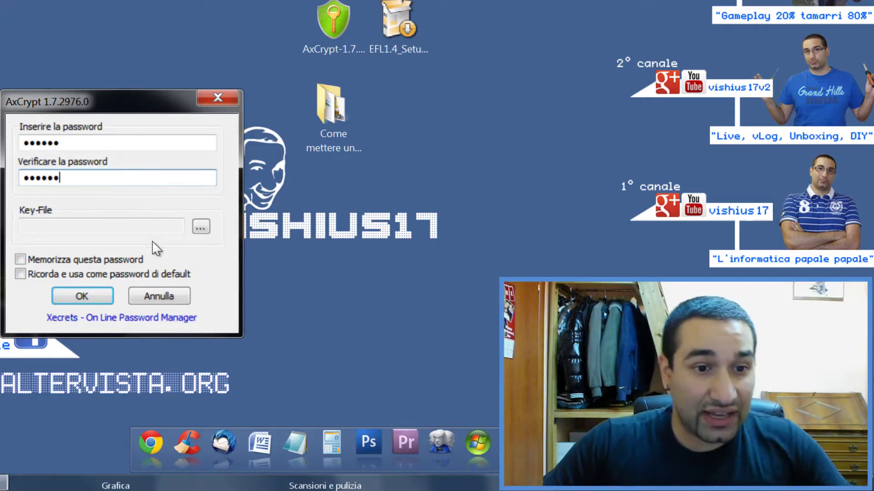
pyautogui.moveTo(146, 91); pyautogui.dragTo(215, 29)
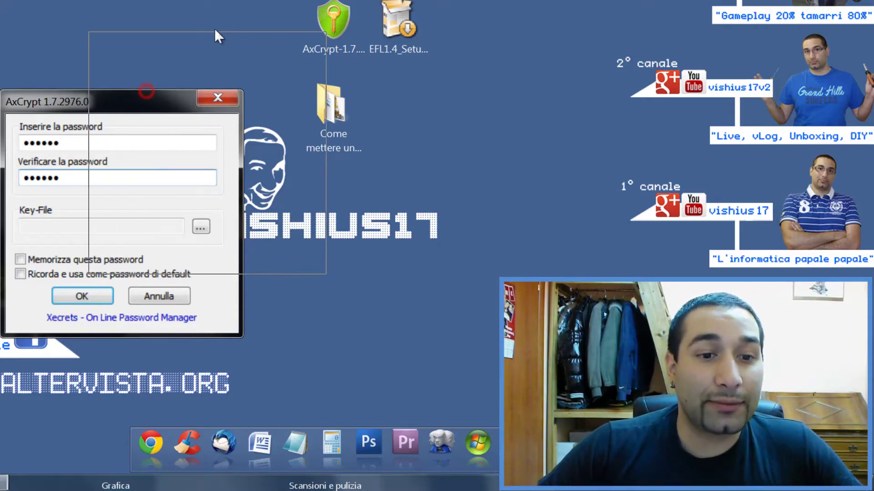
pyautogui.click(269, 165)
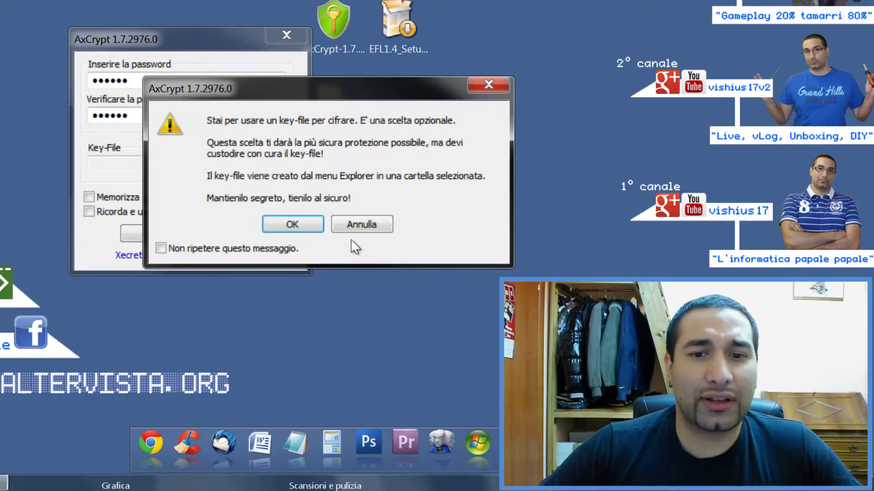
pyautogui.moveTo(361, 234); pyautogui.dragTo(278, 231)
# - Acknowledge the key-file notice and cancel the Apri file chooser without selecting a key file
pyautogui.click(278, 231)
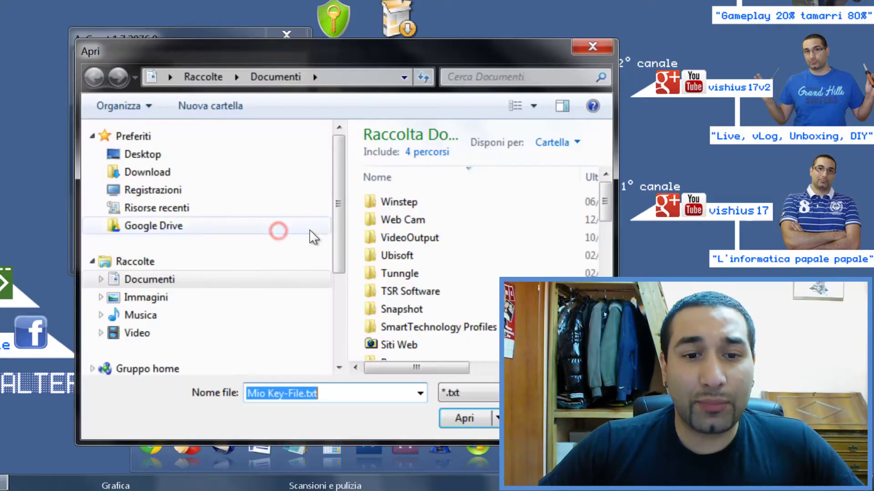
pyautogui.moveTo(369, 69); pyautogui.dragTo(522, 18)
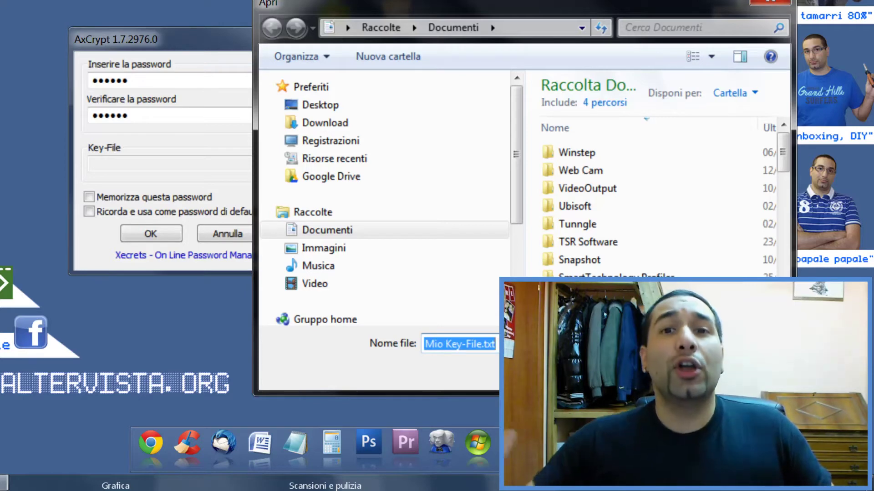
pyautogui.scroll(-3, 387, 196)
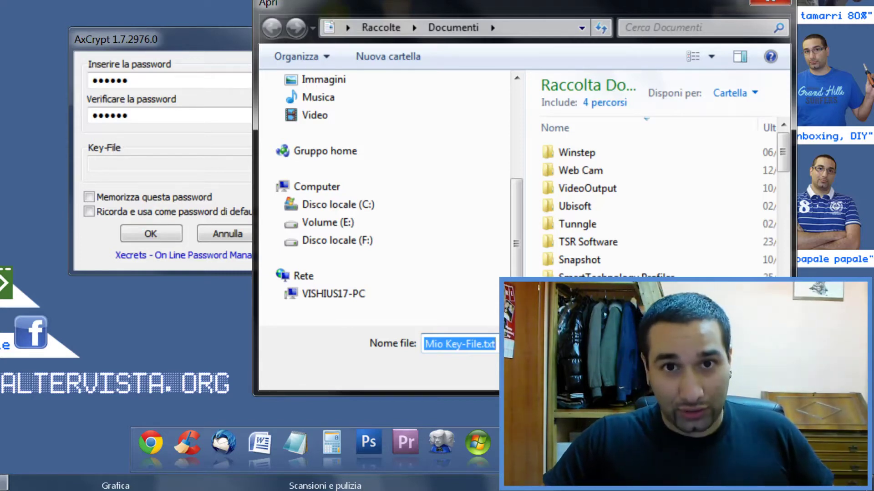
pyautogui.press('Escape')
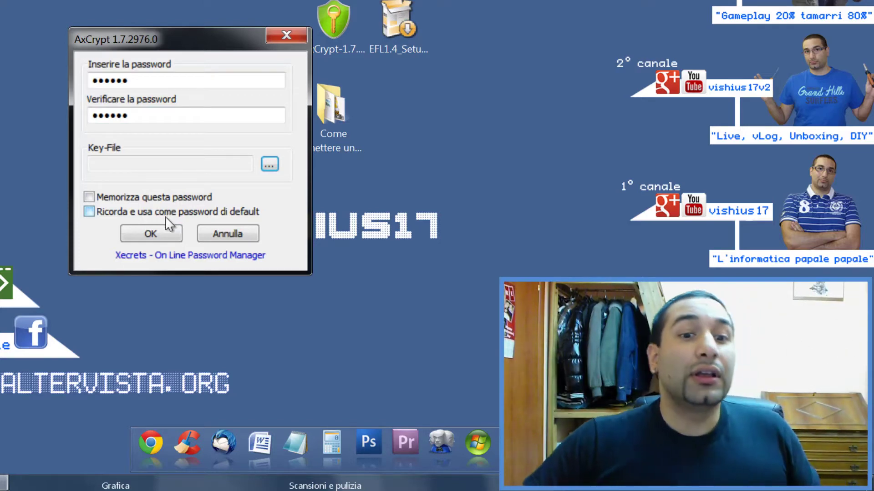
# - Confirm the password to encrypt the folder, then open 'Come mettere una password ad una cartella' on the desktop
pyautogui.click(166, 237)
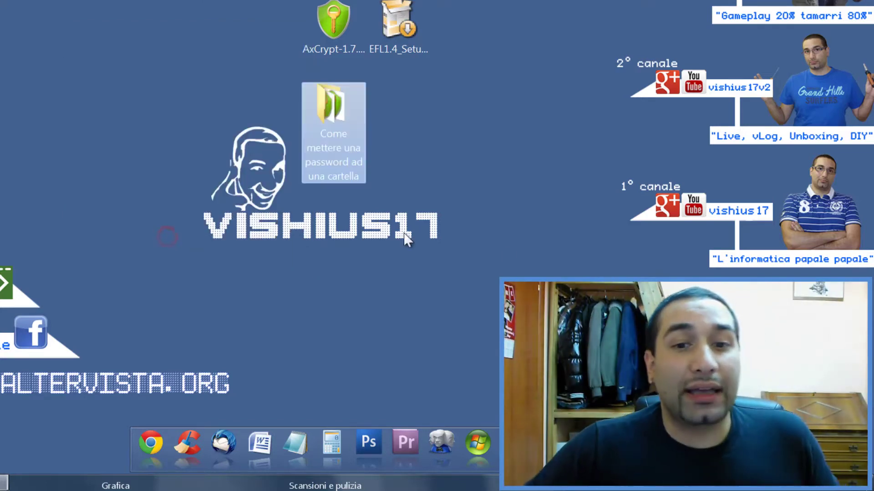
pyautogui.click(394, 120)
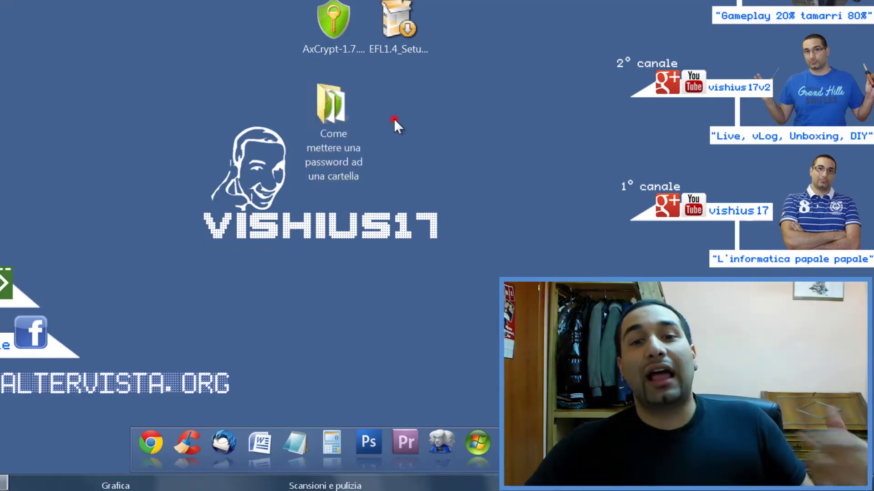
pyautogui.click(340, 110)
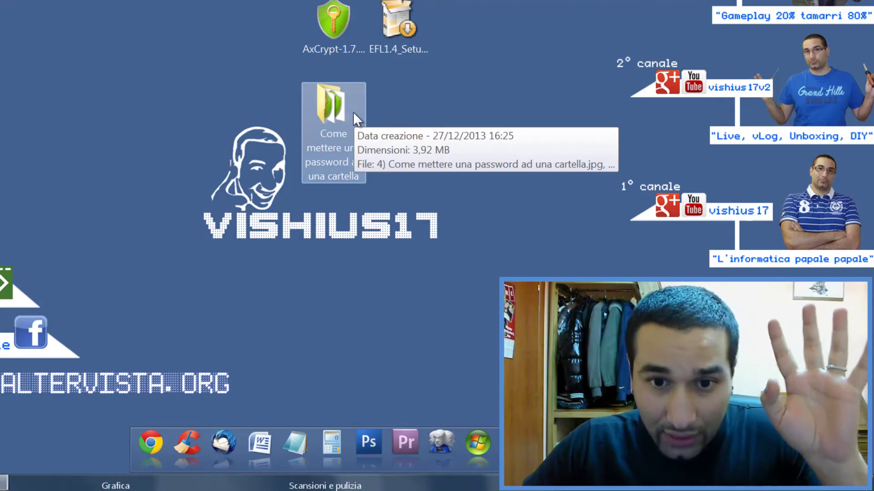
pyautogui.doubleClick(354, 111)
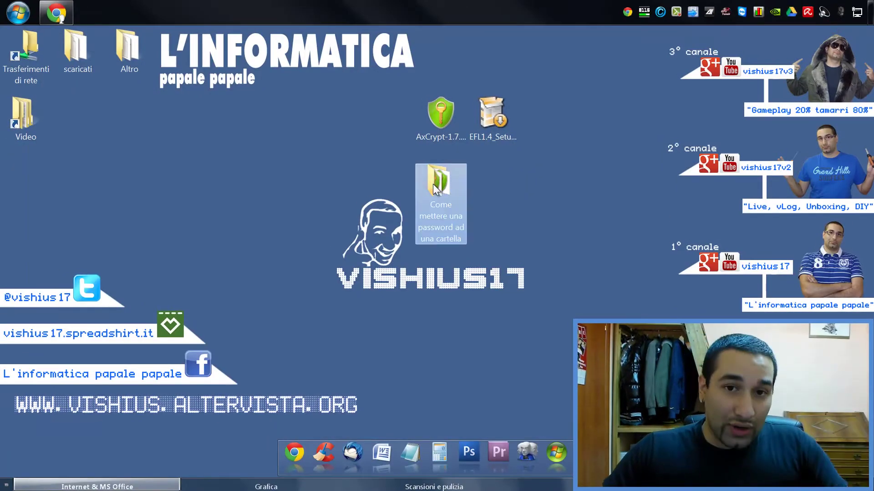
# - Open the folder and select, then deselect, its seven encrypted .axx files
pyautogui.doubleClick(433, 184)
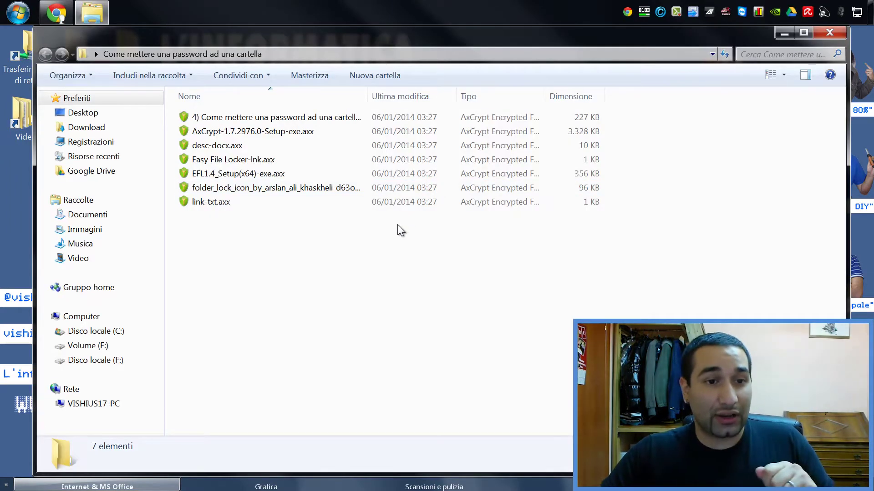
pyautogui.click(299, 241)
pyautogui.moveTo(289, 225); pyautogui.dragTo(228, 105)
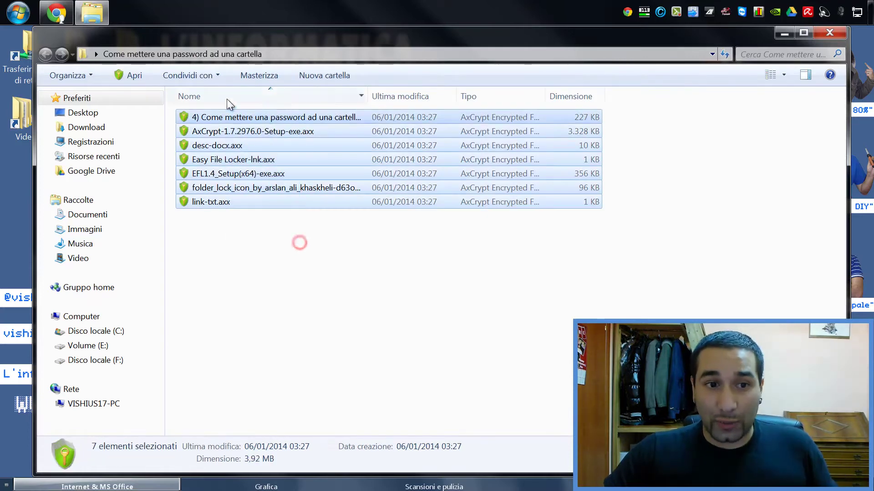
pyautogui.click(324, 289)
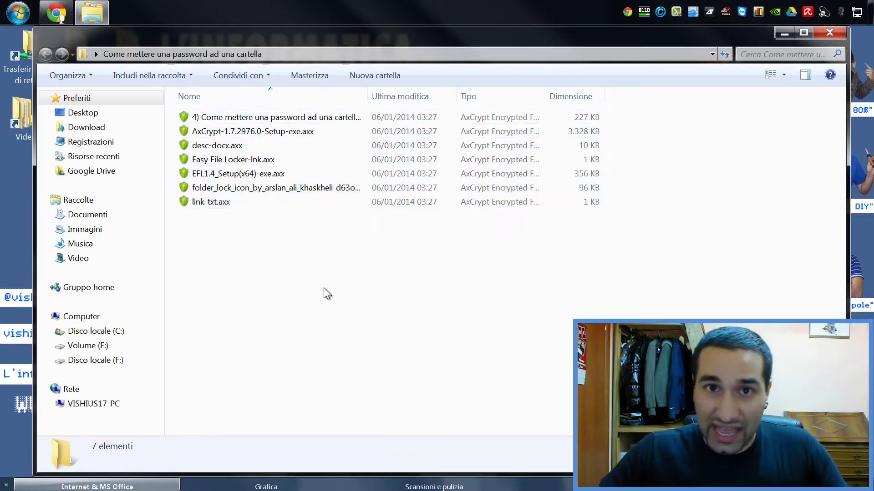
# - Try opening AxCrypt-1.7.2976.0-Setup-exe.axx and desc-docx.axx, cancelling each AxCrypt password prompt
pyautogui.doubleClick(278, 131)
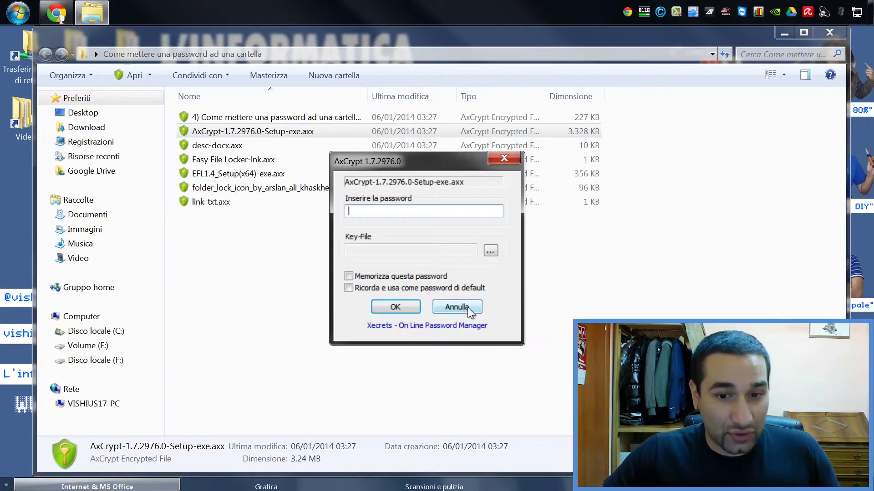
pyautogui.click(458, 307)
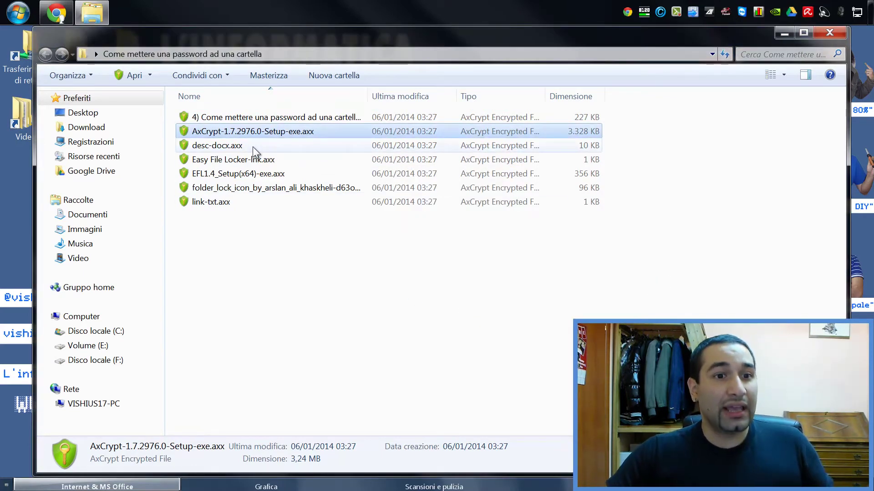
pyautogui.doubleClick(253, 146)
pyautogui.moveTo(645, 291); pyautogui.dragTo(496, 173)
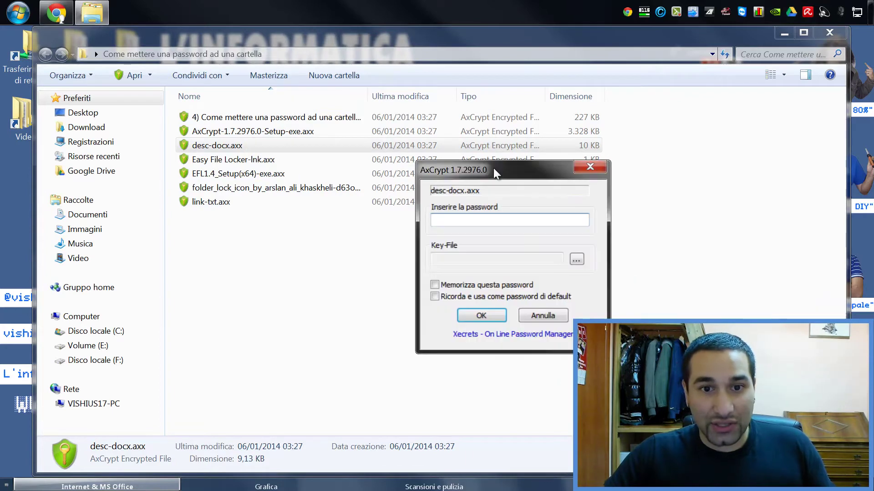
pyautogui.click(558, 318)
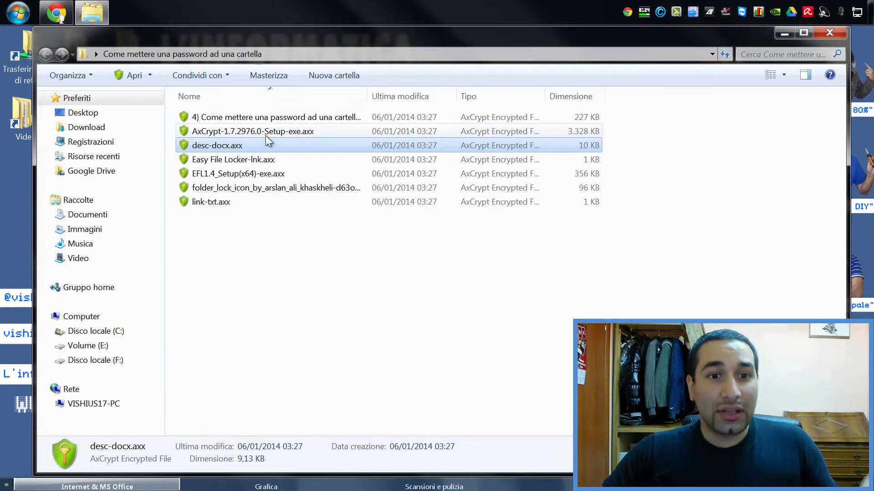
pyautogui.click(293, 132)
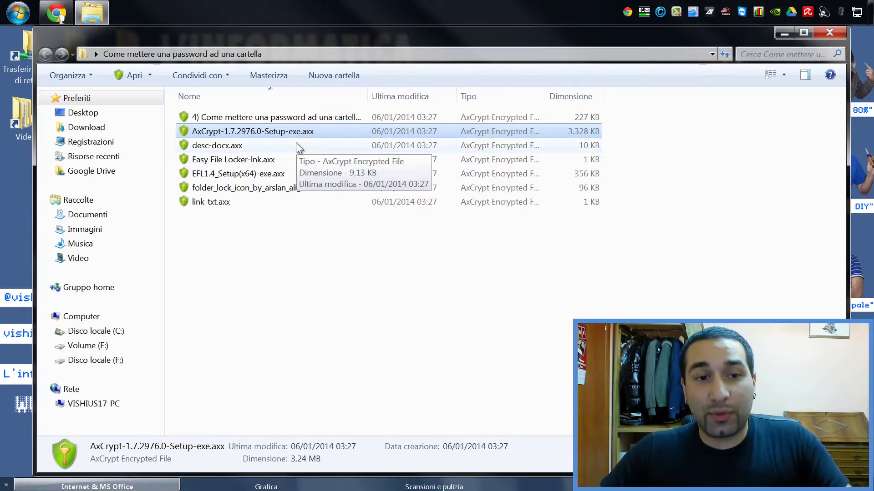
pyautogui.click(296, 146)
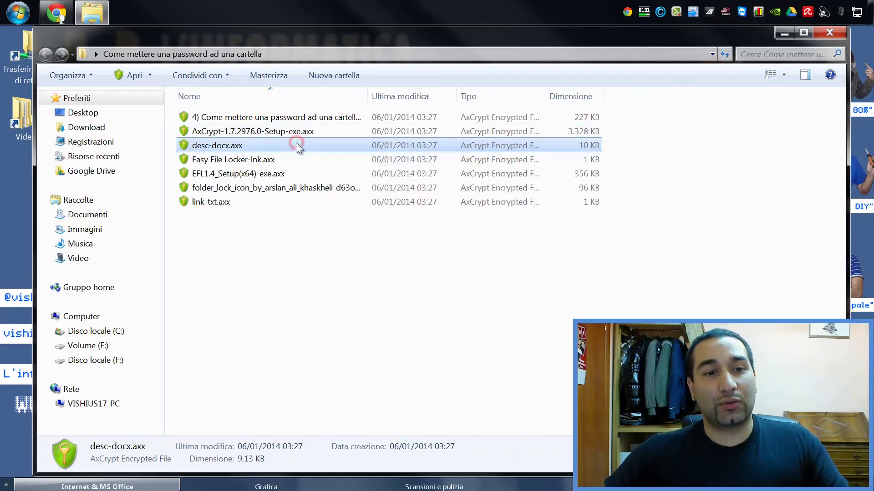
pyautogui.doubleClick(296, 145)
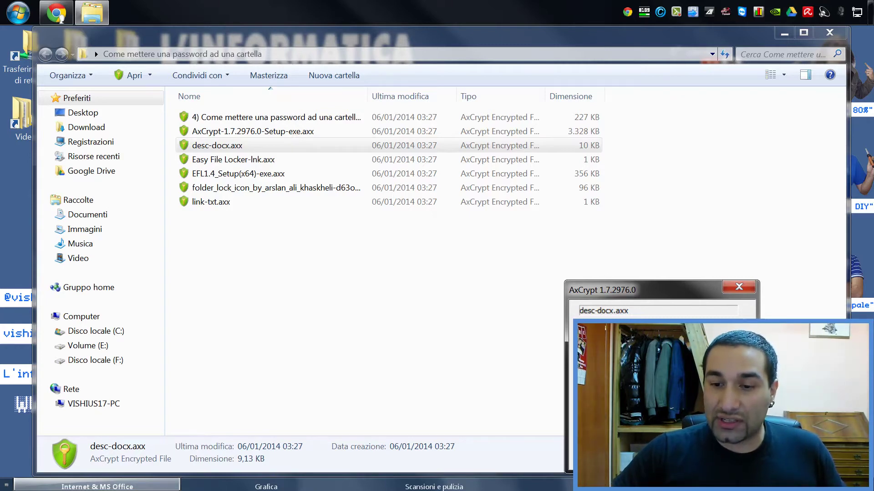
pyautogui.press('Return')
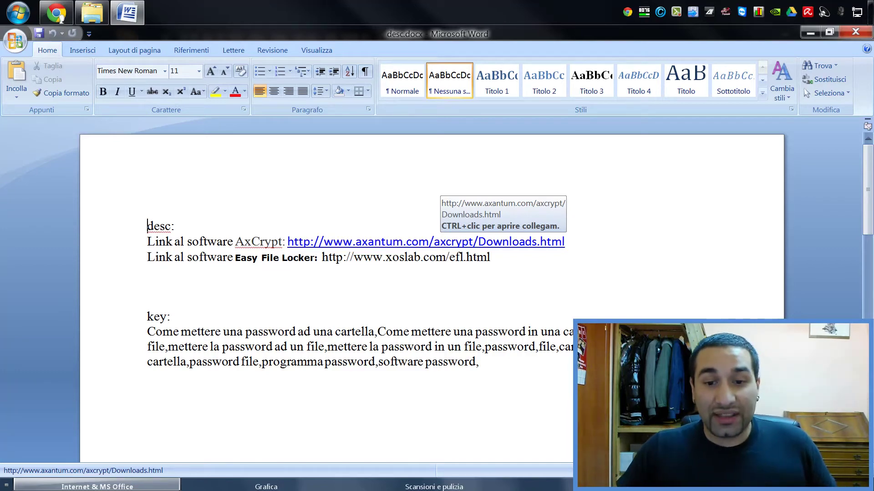
pyautogui.click(856, 34)
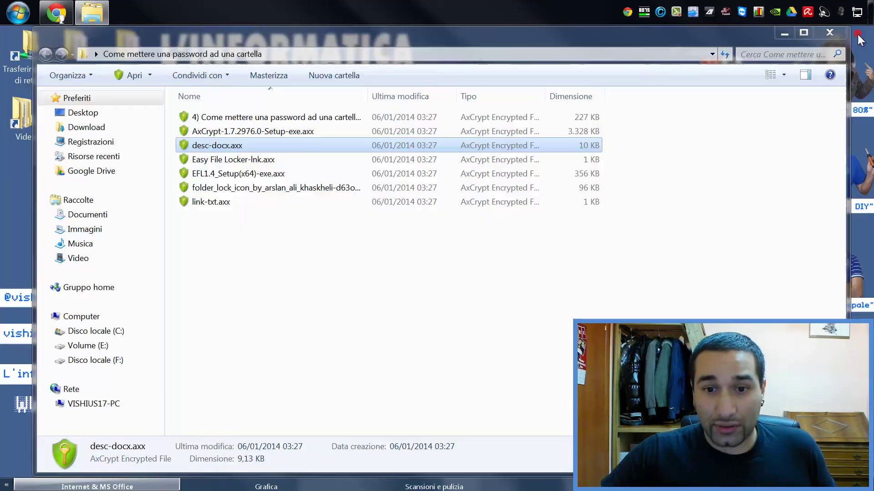
pyautogui.doubleClick(211, 148)
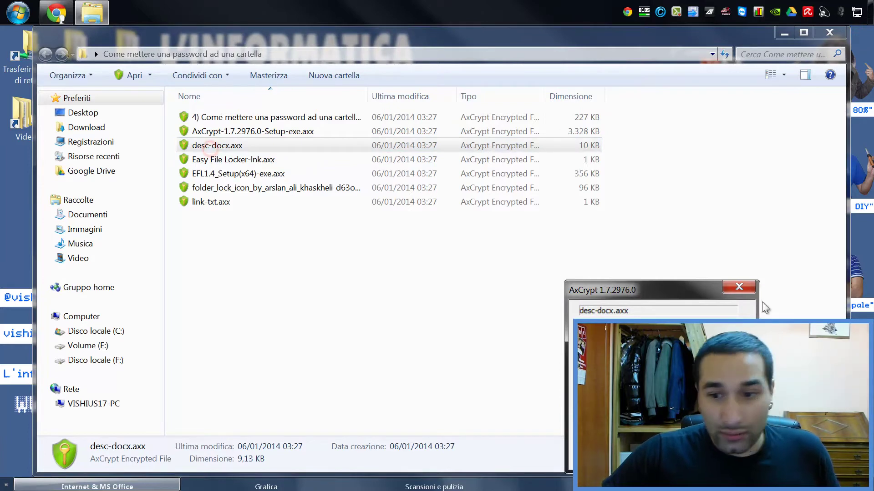
pyautogui.click(738, 285)
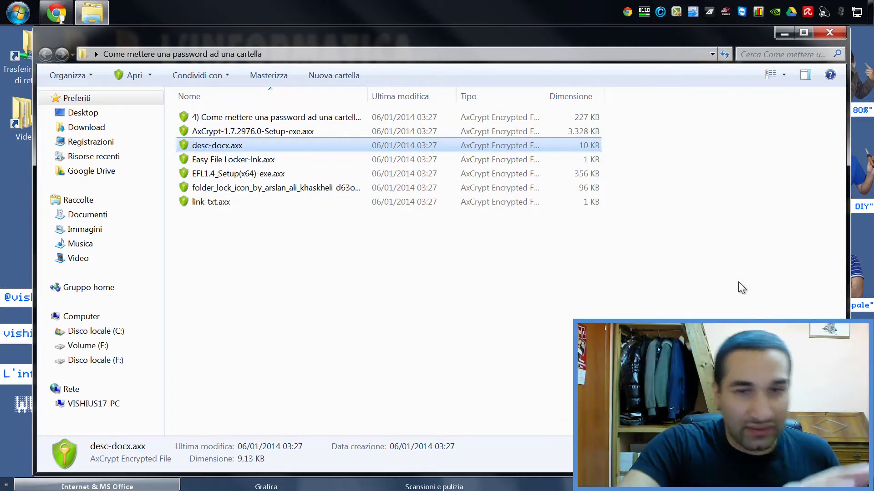
# - Decrypt desc-docx.axx with AxCrypt > Decifrare
pyautogui.rightClick(234, 150)
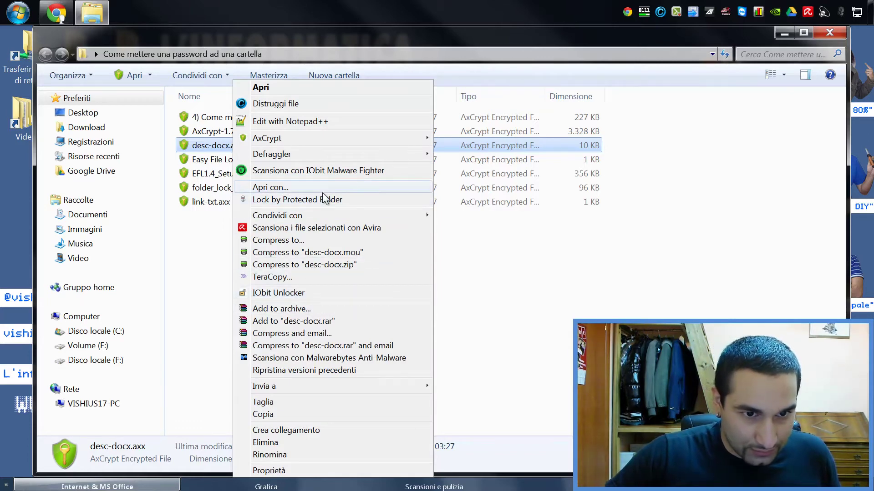
pyautogui.moveTo(284, 143)
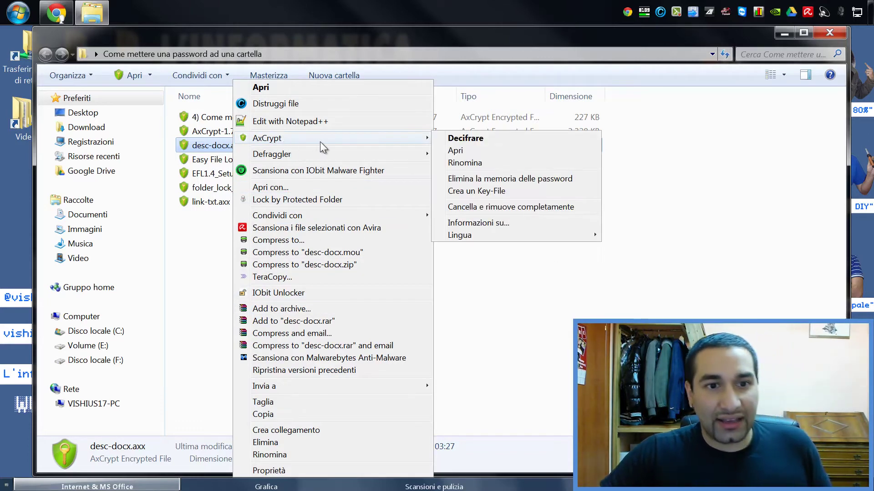
pyautogui.click(453, 138)
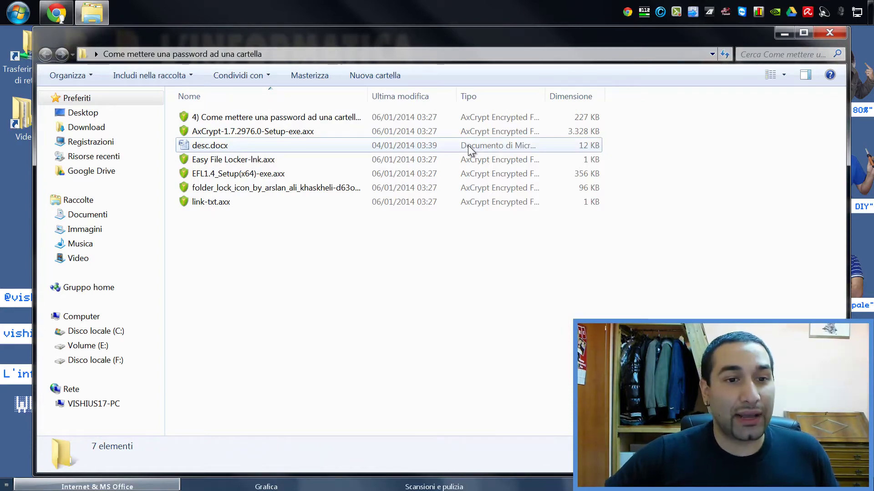
# - Open the decrypted desc.docx in Word to check it, then close Word and the folder window
pyautogui.doubleClick(197, 145)
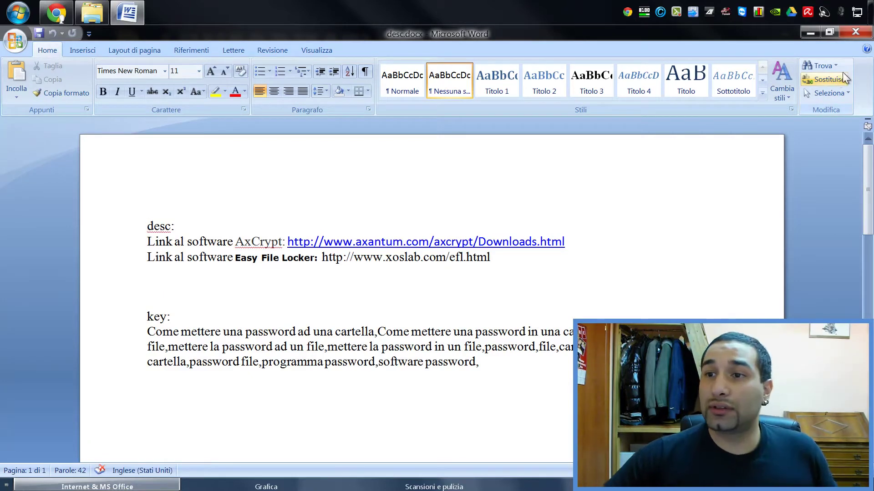
pyautogui.click(844, 32)
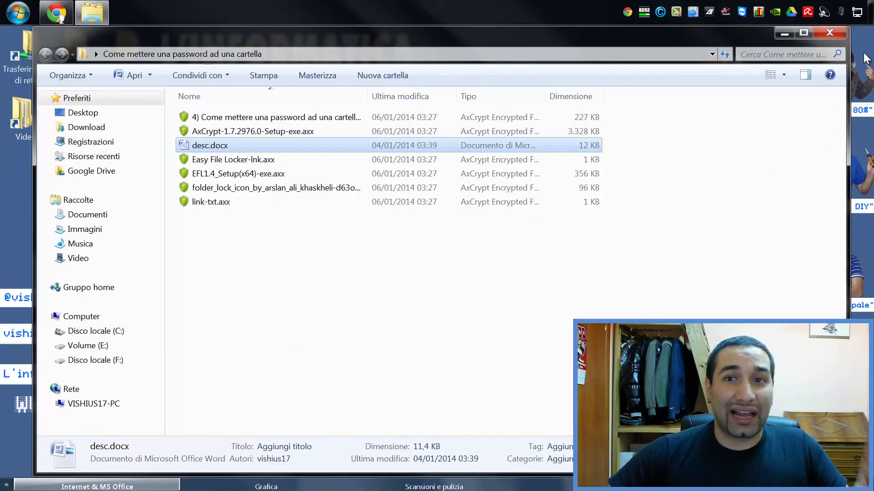
pyautogui.click(845, 31)
# - Encrypt the desktop folder's contents with AxCrypt > Cifrare
pyautogui.rightClick(434, 178)
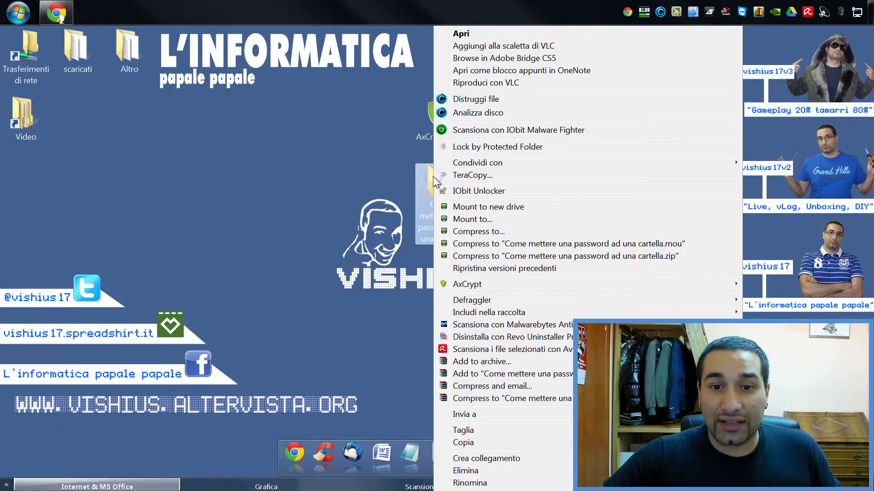
pyautogui.moveTo(487, 283)
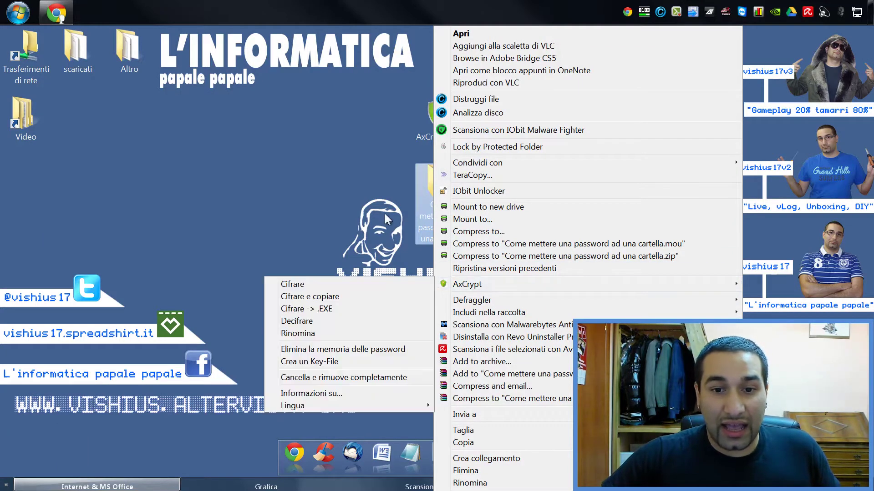
pyautogui.click(291, 283)
# - Encrypt the remaining desc.docx into desc-docx.axx with the password, then close the folder window
pyautogui.doubleClick(430, 187)
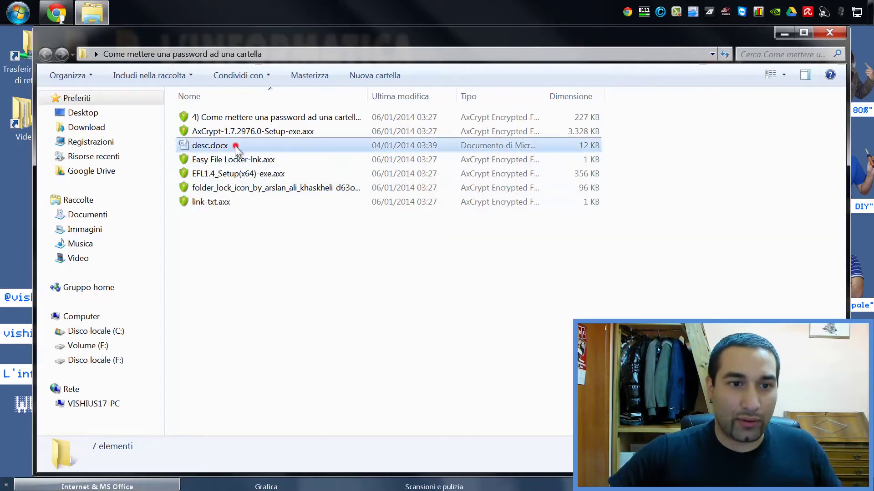
pyautogui.click(236, 146)
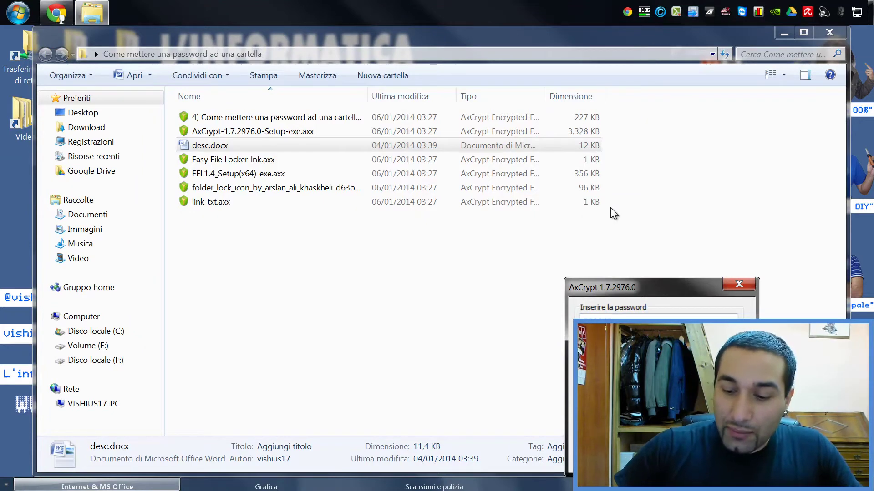
pyautogui.press('Return')
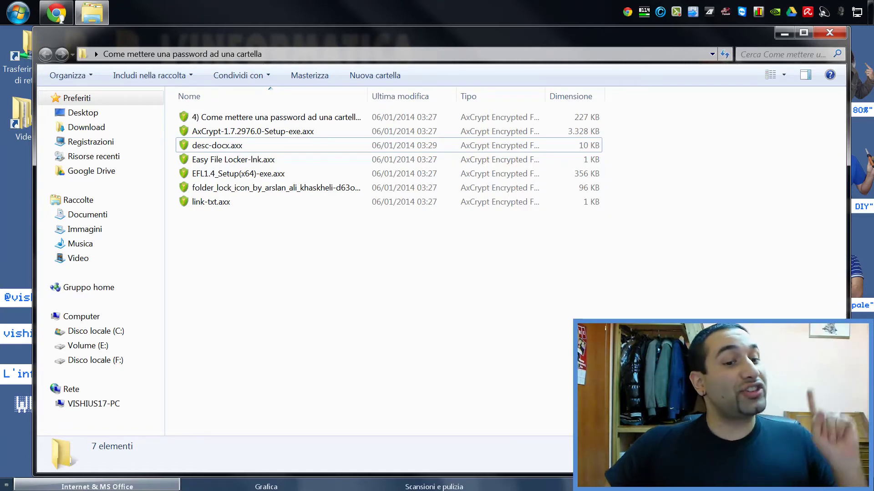
pyautogui.click(828, 33)
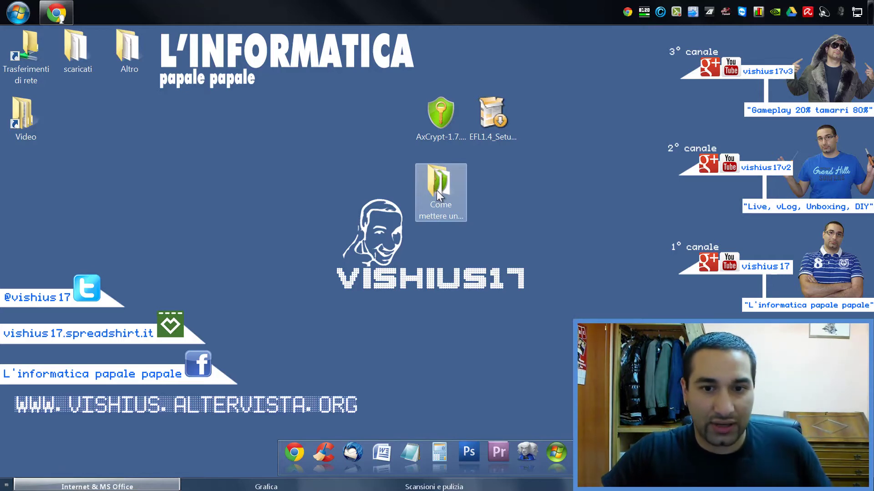
# - Decrypt the desktop folder with AxCrypt's Decifrare command, entering the password
pyautogui.rightClick(435, 190)
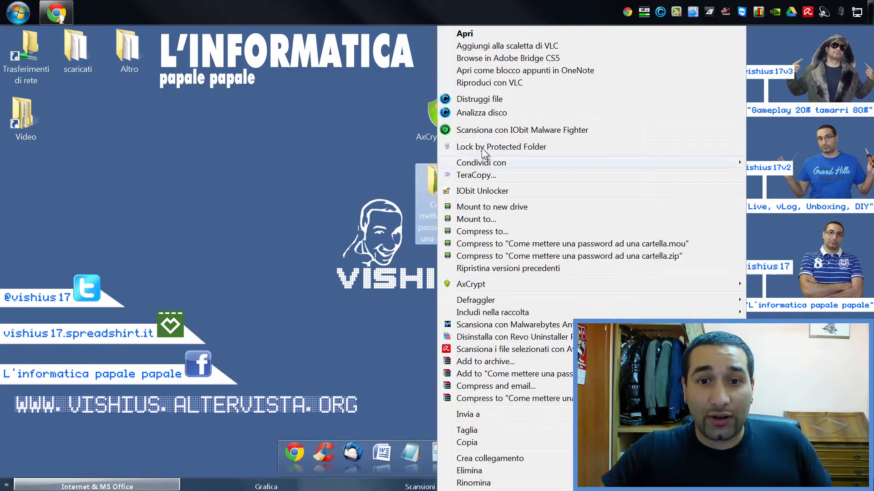
pyautogui.moveTo(527, 284)
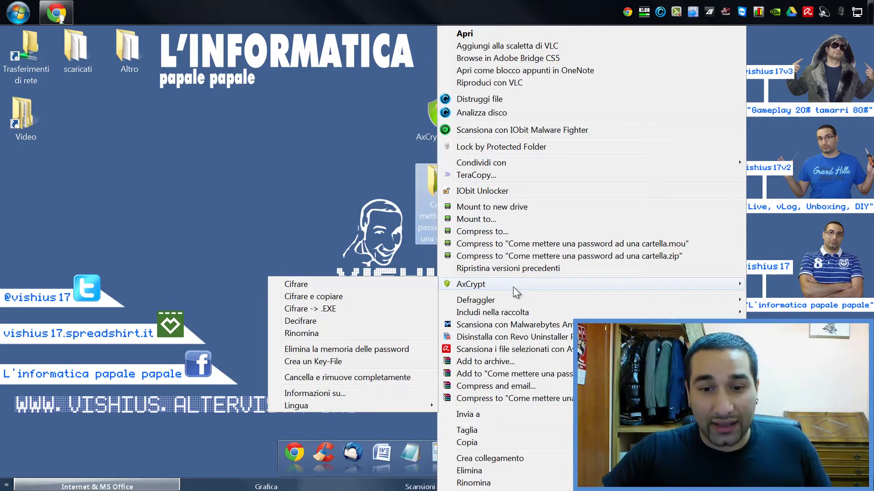
pyautogui.click(367, 233)
pyautogui.rightClick(456, 179)
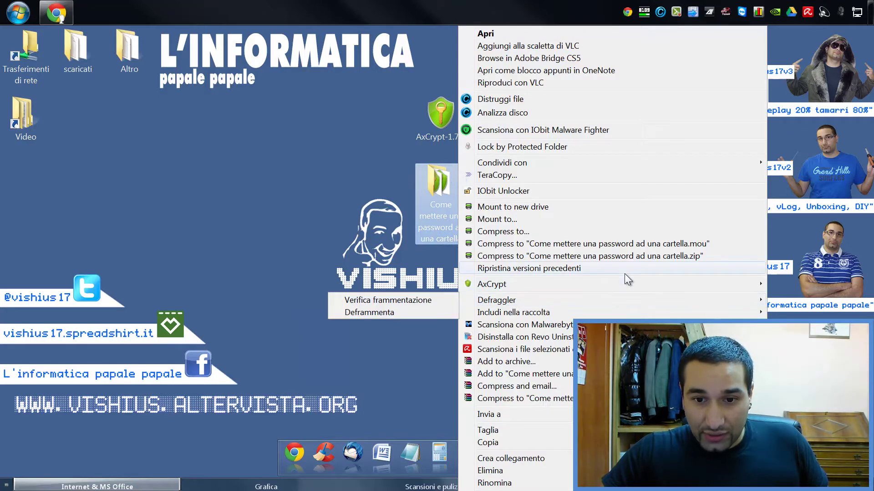
pyautogui.moveTo(614, 283)
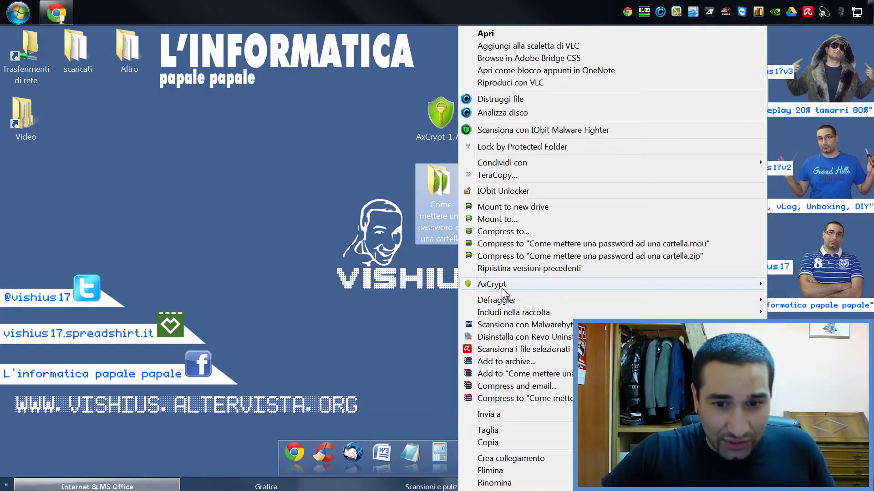
pyautogui.click(351, 321)
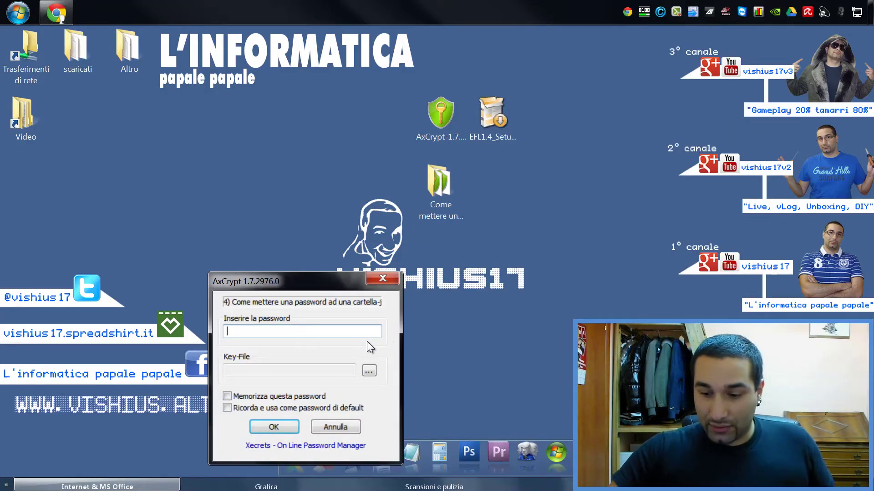
pyautogui.write('******')
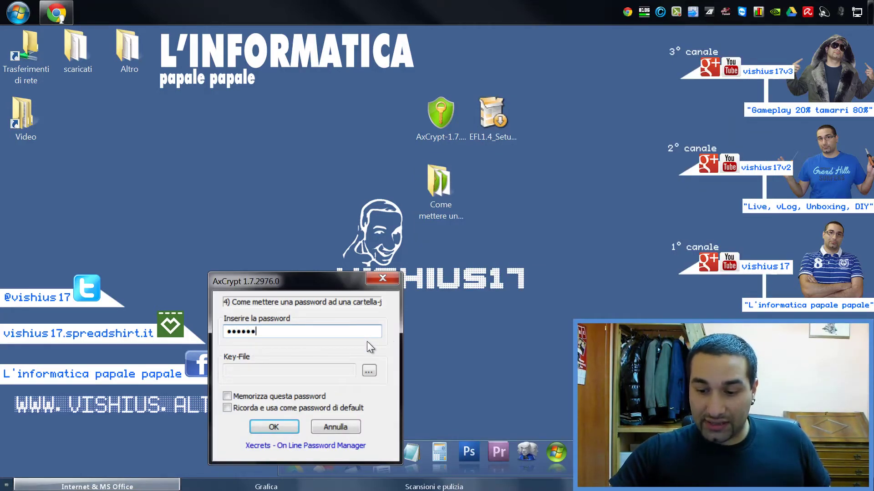
pyautogui.press('Return')
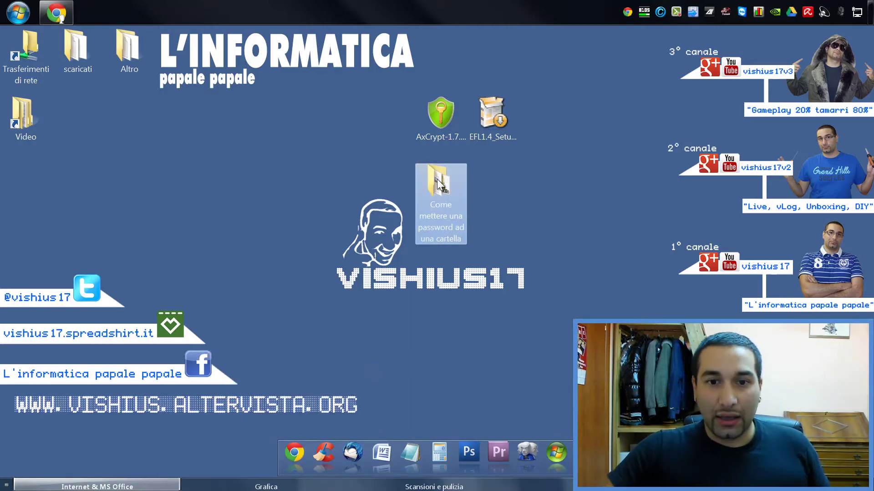
# - Open the decrypted folder to check its seven files are back in their original formats
pyautogui.rightClick(423, 198)
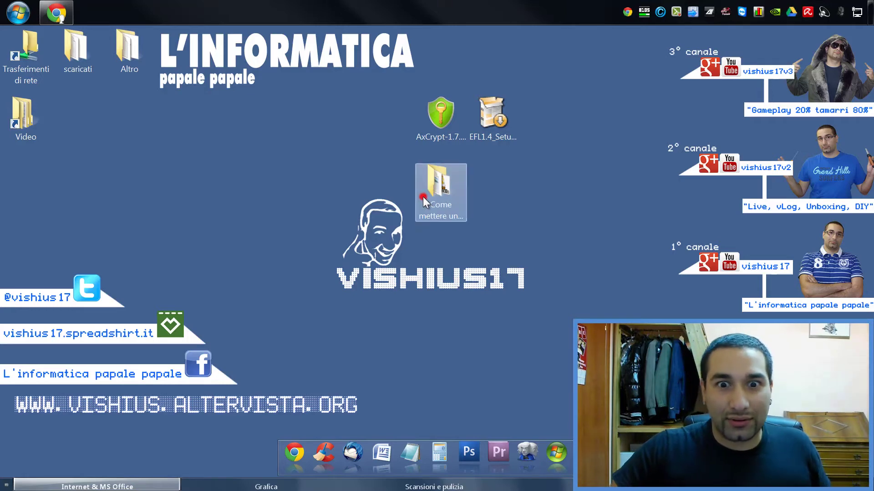
pyautogui.doubleClick(422, 197)
pyautogui.click(819, 32)
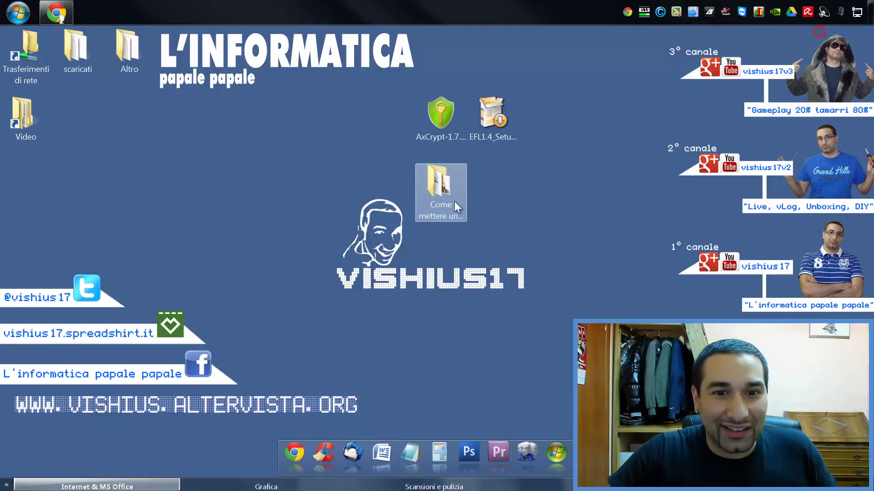
pyautogui.doubleClick(446, 188)
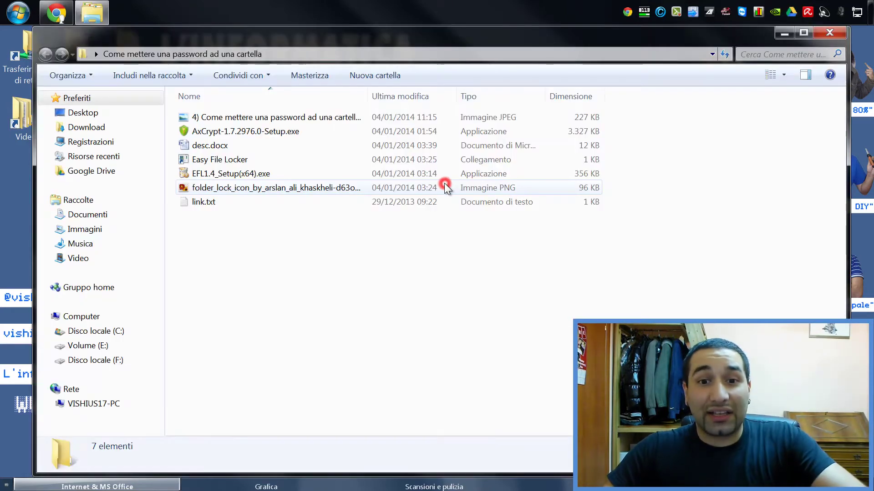
# - Open desc.docx in Word to confirm it is readable, then close it
pyautogui.doubleClick(391, 146)
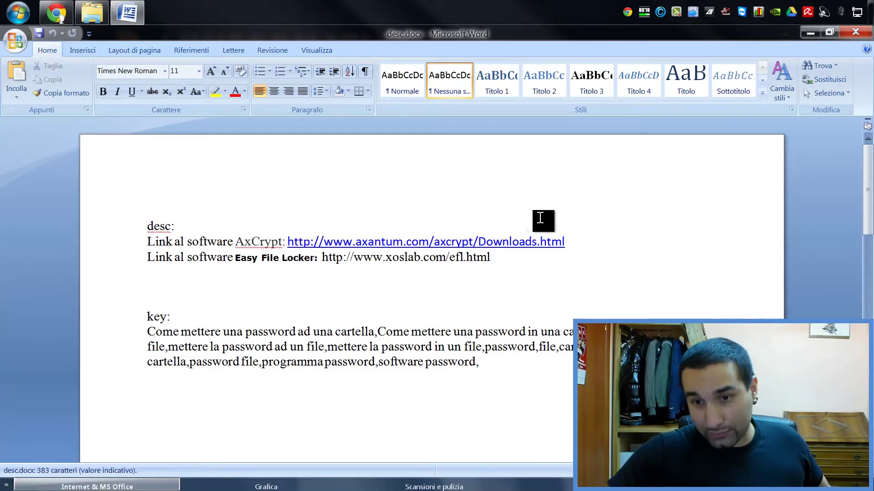
pyautogui.click(855, 32)
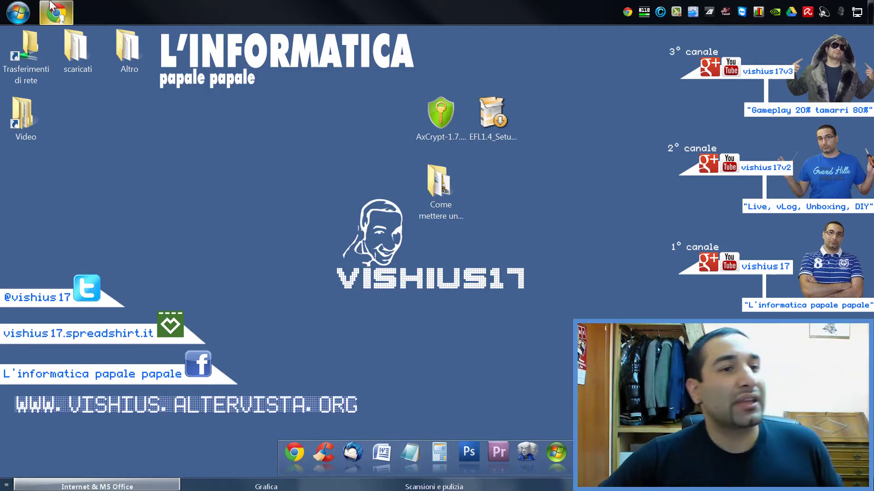
pyautogui.click(119, 61)
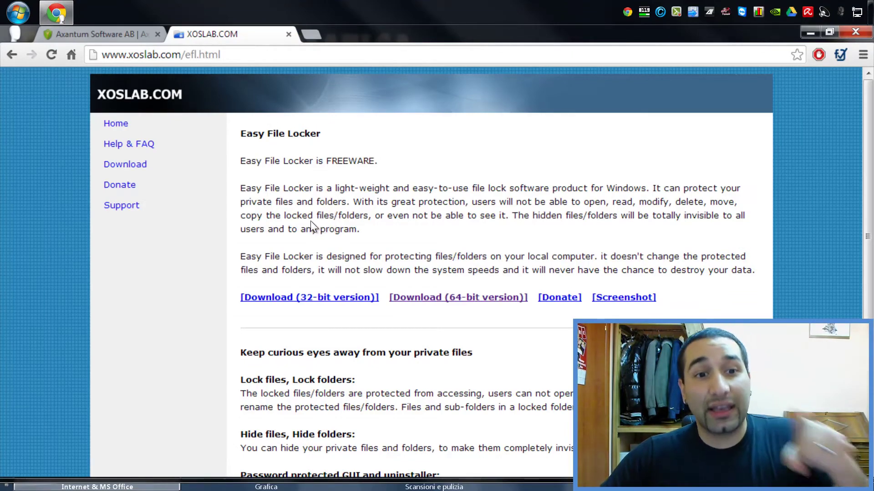
pyautogui.click(810, 33)
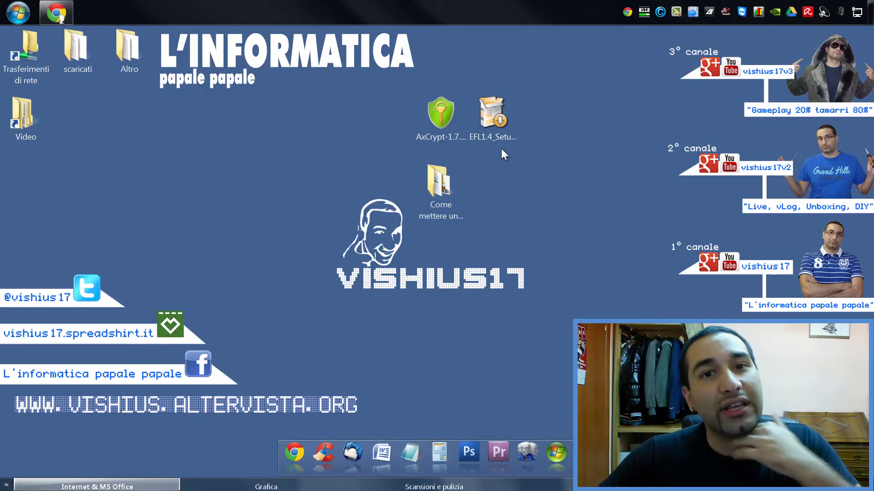
pyautogui.click(500, 107)
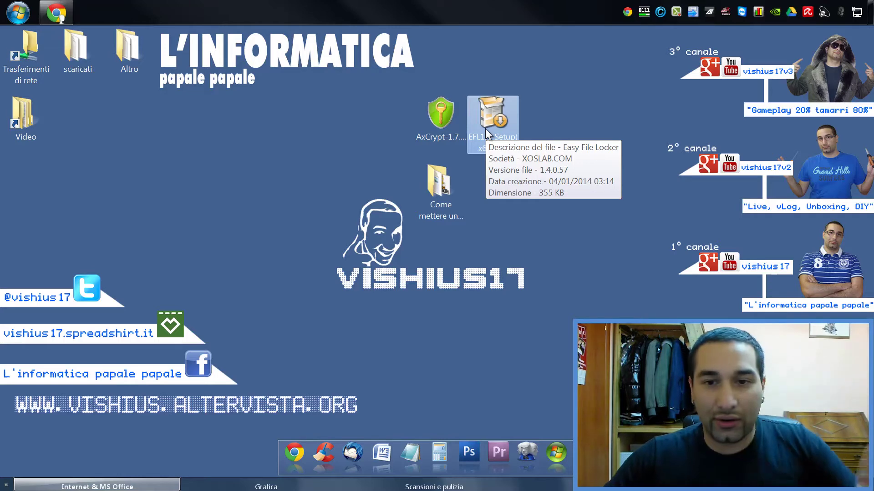
# - Install Easy File Locker 1.4 in the default folder and launch it when setup finishes
pyautogui.doubleClick(496, 117)
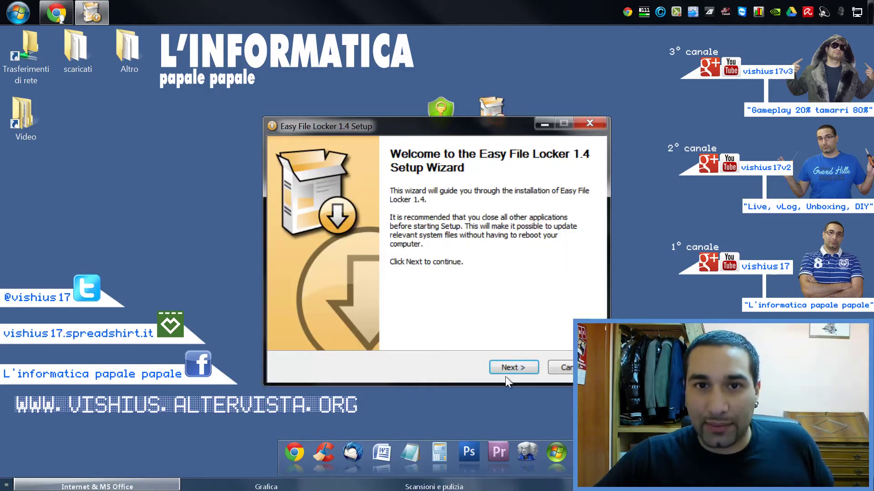
pyautogui.click(510, 367)
pyautogui.click(511, 367)
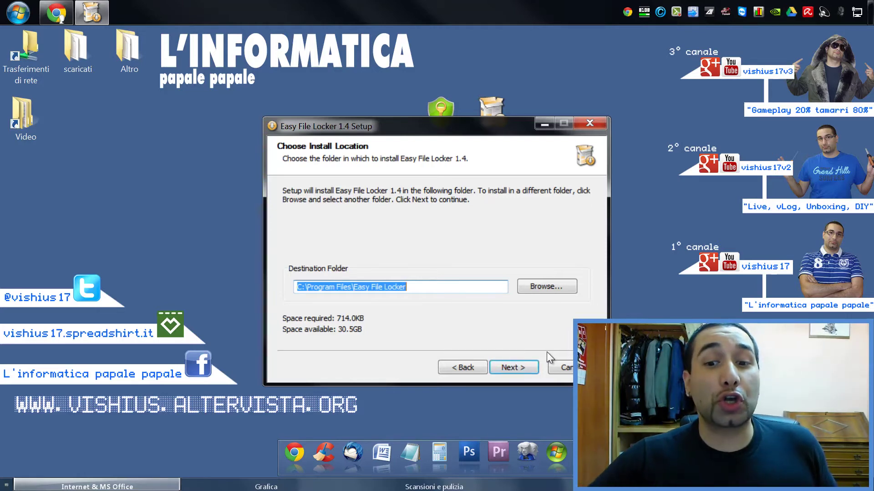
pyautogui.click(518, 365)
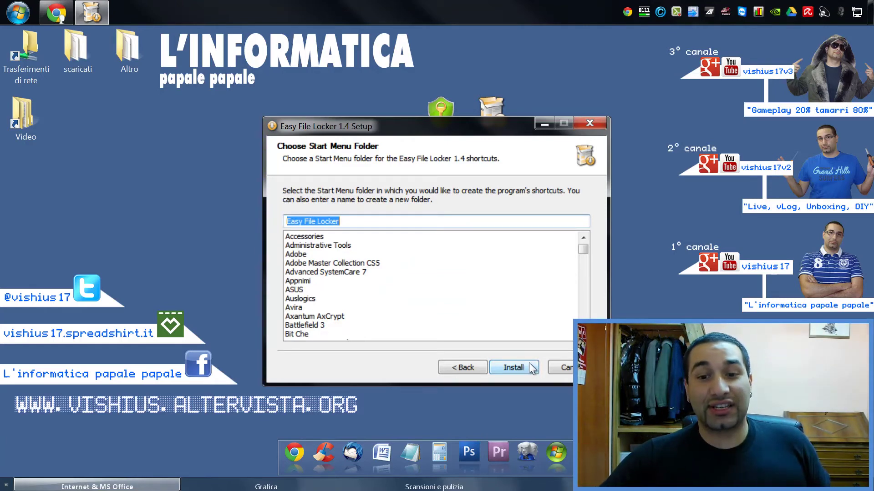
pyautogui.click(531, 367)
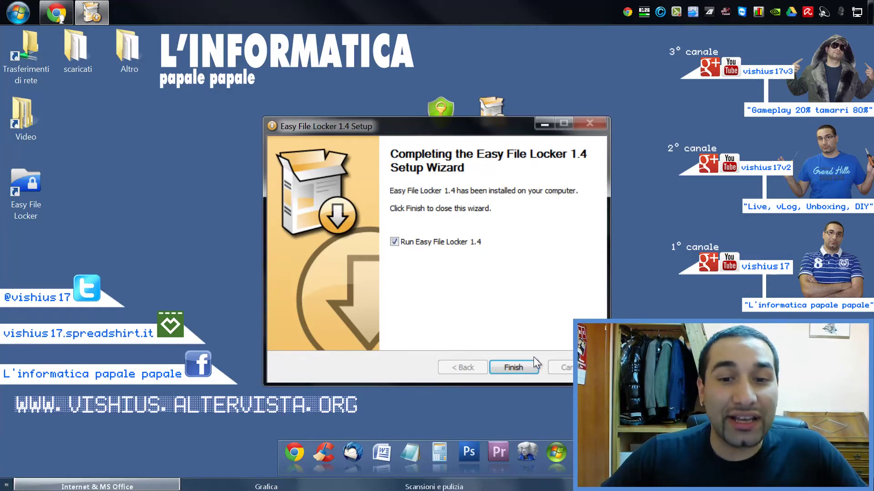
pyautogui.click(523, 369)
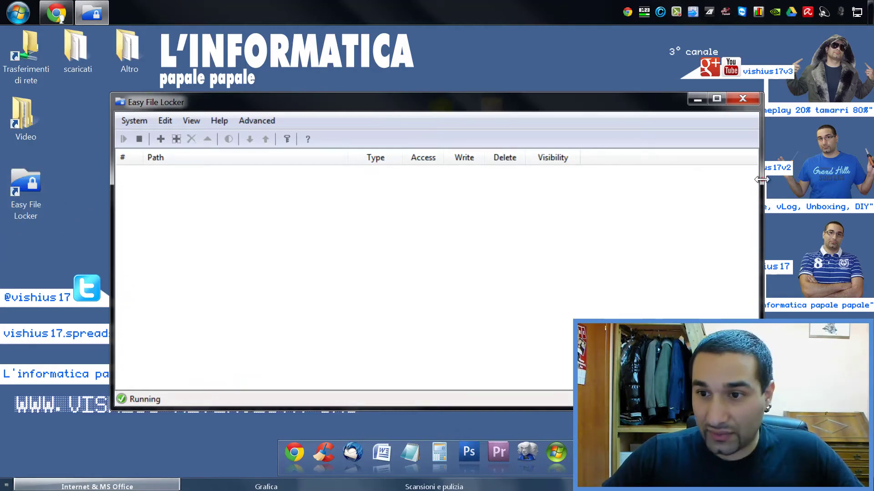
# - Narrow the Easy File Locker window and relaunch the program from its desktop shortcut
pyautogui.moveTo(761, 180); pyautogui.dragTo(565, 178)
pyautogui.moveTo(336, 100); pyautogui.dragTo(329, 94)
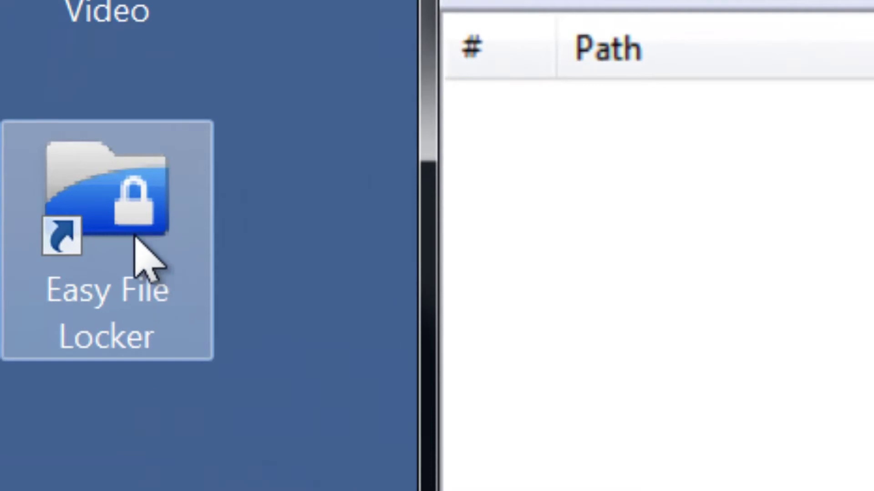
pyautogui.click(47, 197)
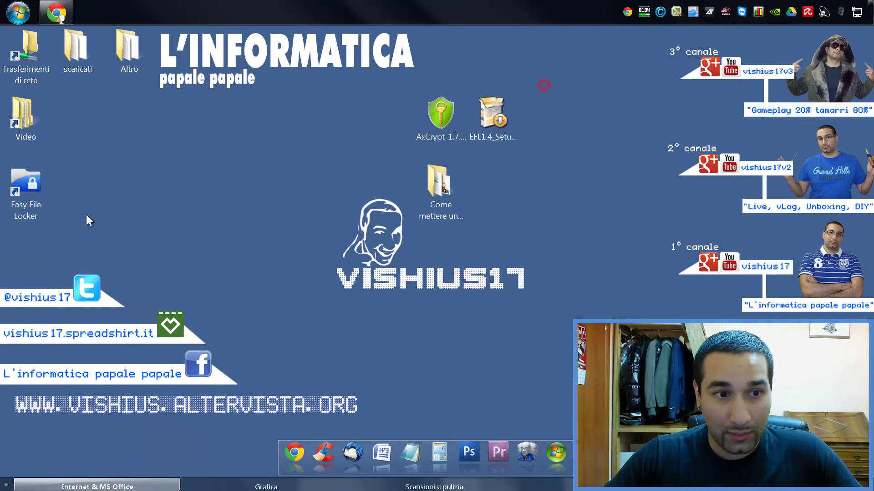
pyautogui.doubleClick(41, 179)
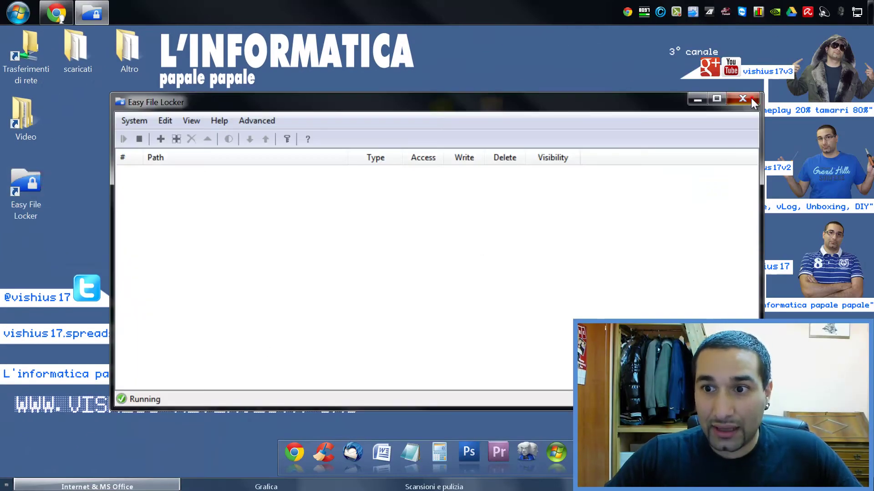
pyautogui.click(751, 100)
# - Move the folder under the Easy File Locker shortcut, reopen the program, and pick the folder to lock
pyautogui.moveTo(449, 179); pyautogui.dragTo(39, 250)
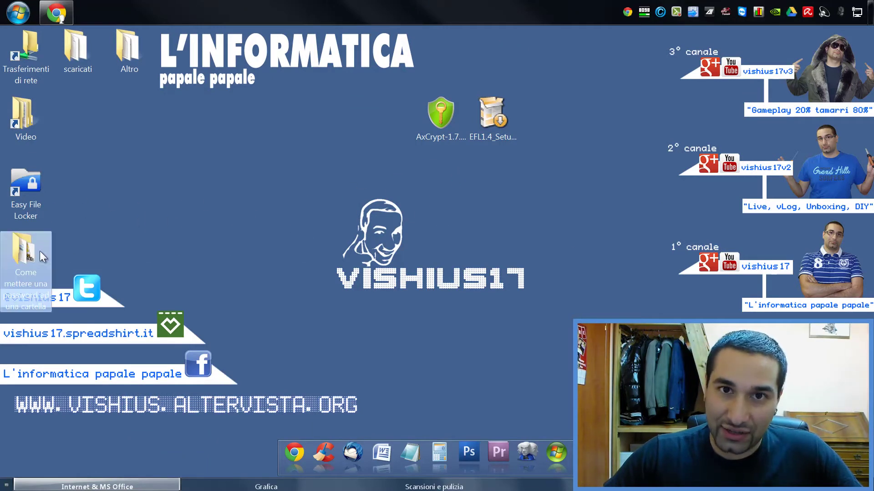
pyautogui.click(16, 179)
pyautogui.doubleClick(17, 179)
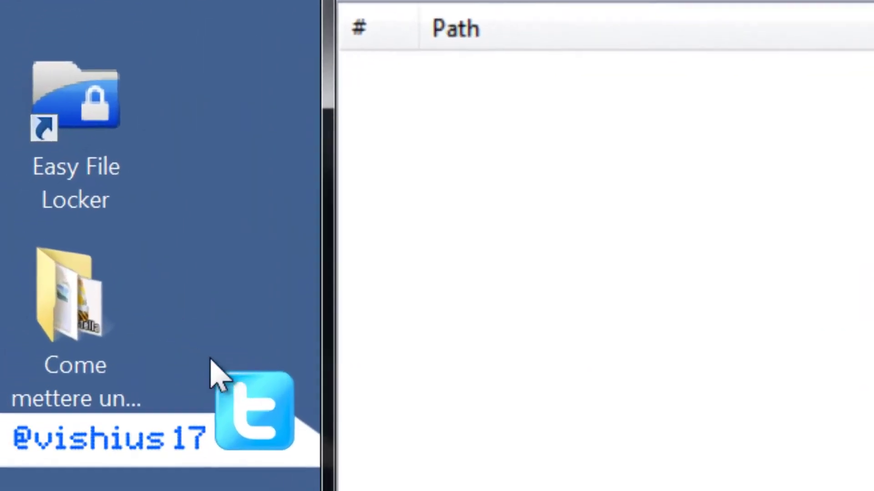
pyautogui.click(137, 336)
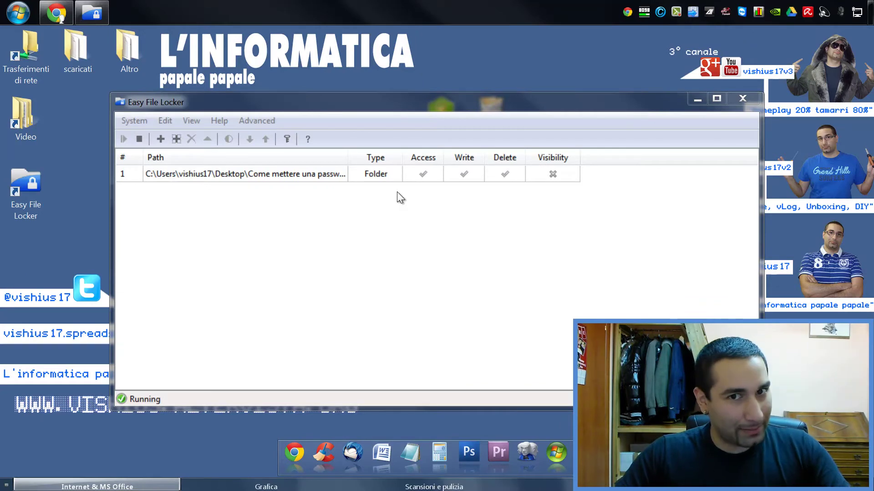
# - Stop protection, select the folder entry, start protection, then stop it again
pyautogui.click(137, 122)
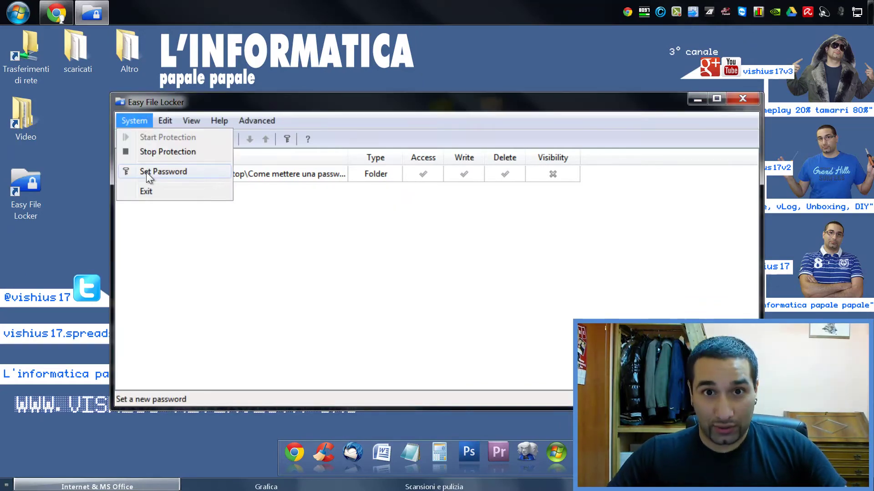
pyautogui.click(170, 152)
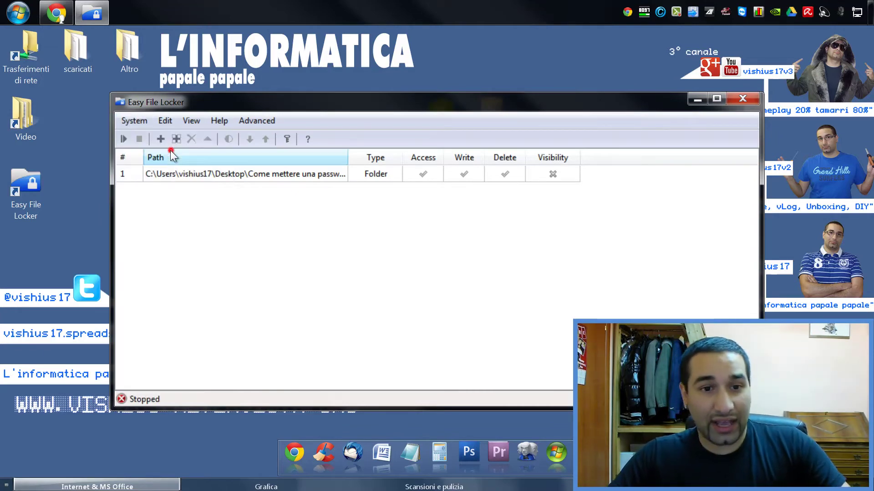
pyautogui.click(258, 178)
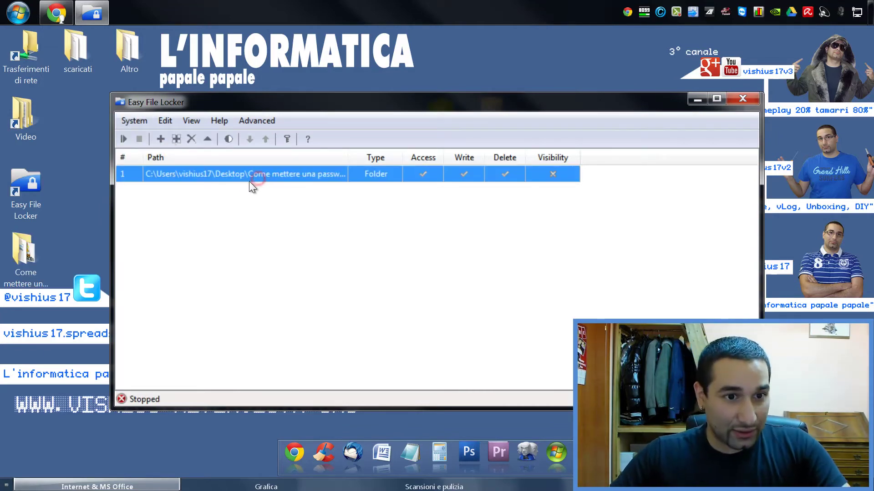
pyautogui.click(135, 115)
pyautogui.click(135, 115)
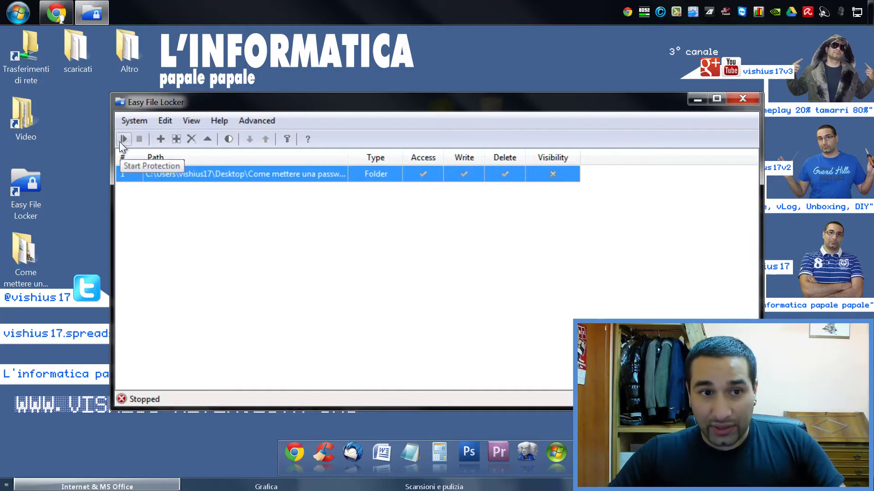
pyautogui.click(123, 139)
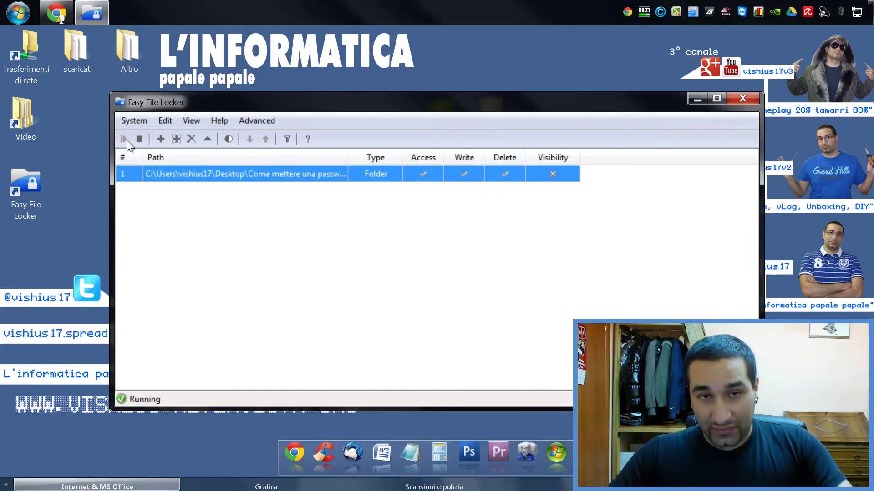
pyautogui.click(137, 139)
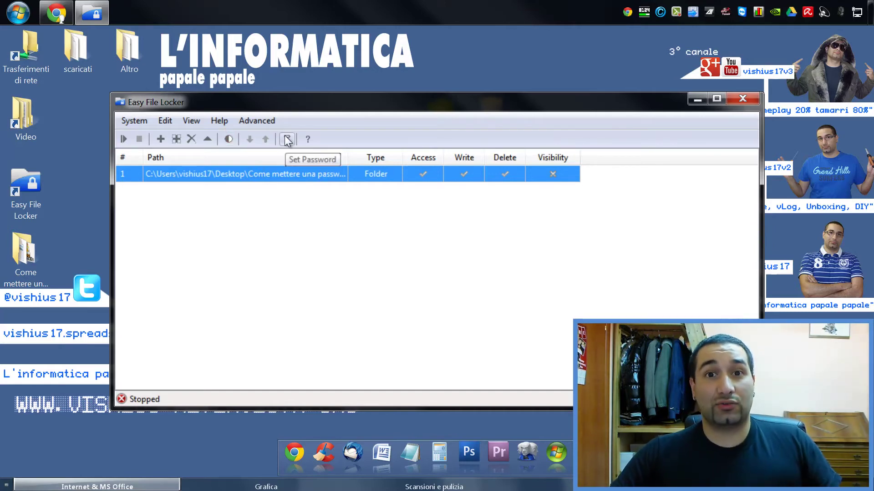
# - Set and confirm a new Easy File Locker password, accepting the success message
pyautogui.click(134, 121)
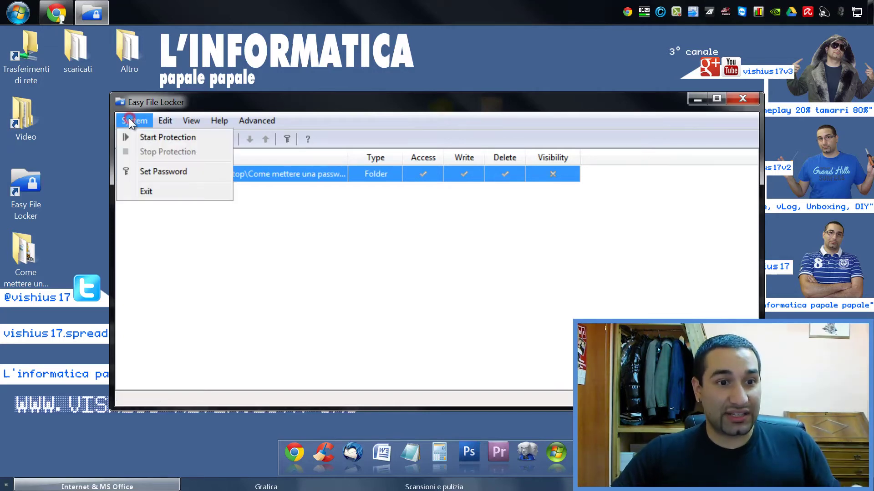
pyautogui.click(134, 121)
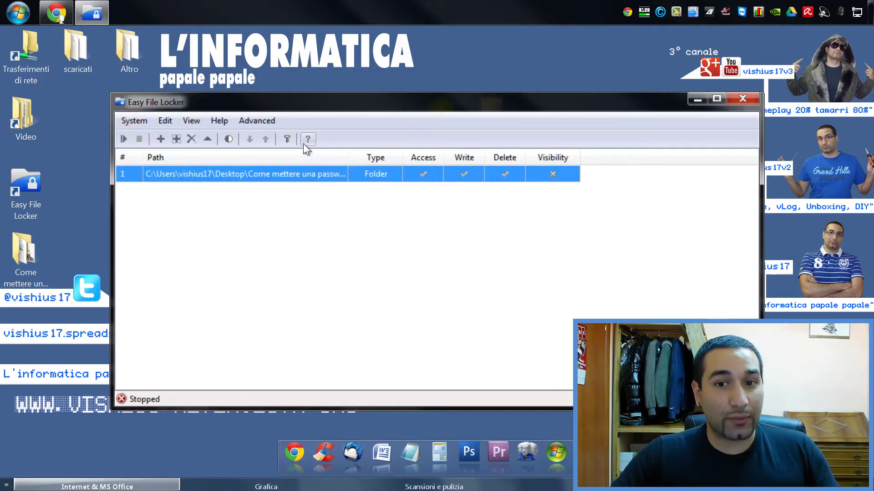
pyautogui.click(288, 137)
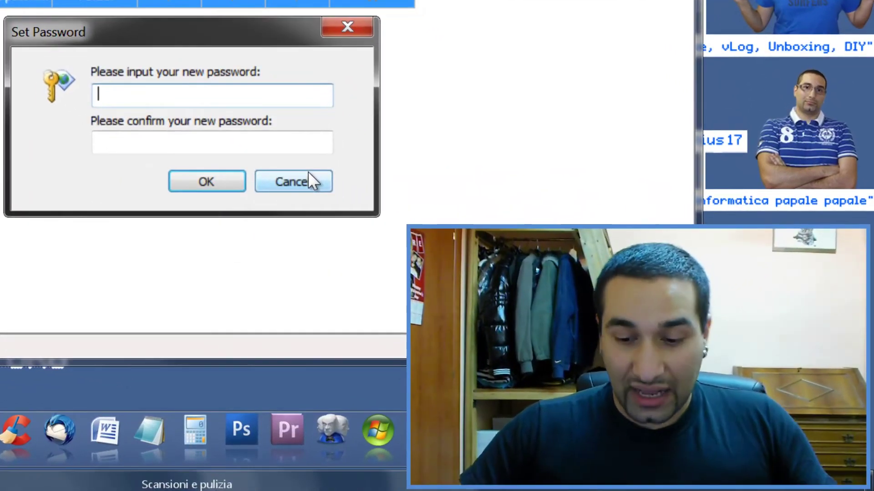
pyautogui.write('123456')
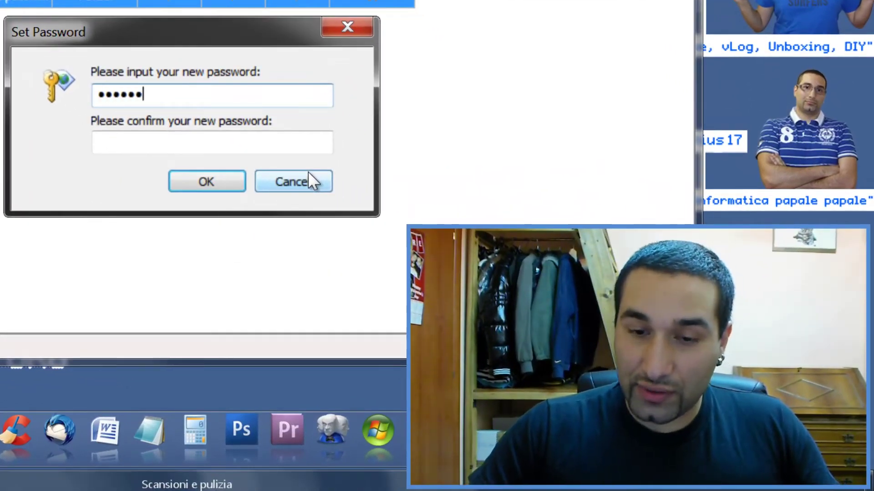
pyautogui.press('Tab')
pyautogui.write('1234')
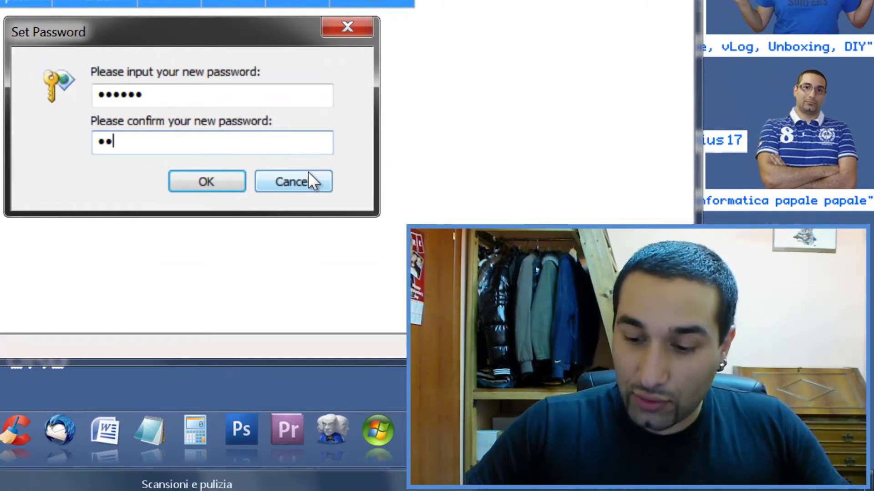
pyautogui.write('56')
pyautogui.click(201, 178)
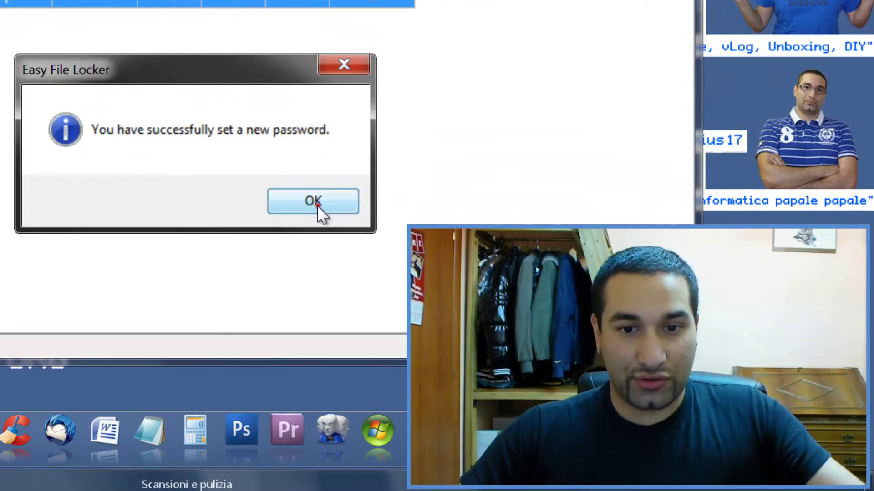
pyautogui.click(318, 205)
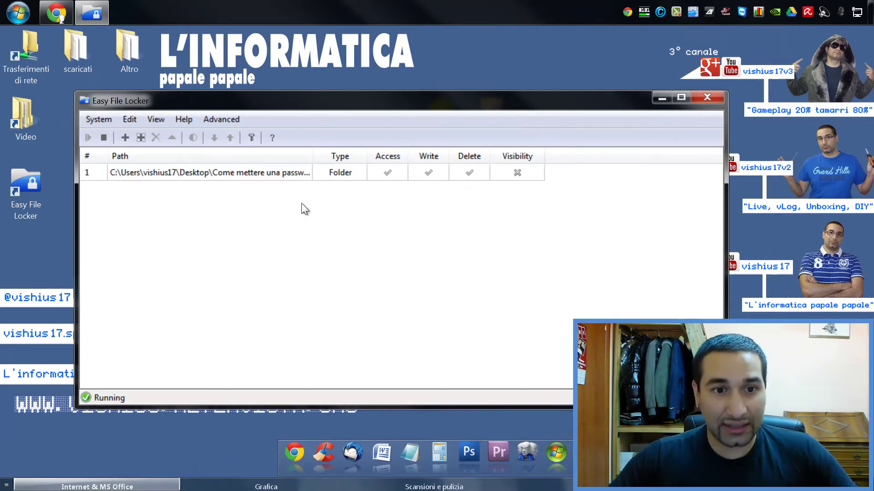
# - Uncheck Visible in the folder entry's settings so the folder is hidden from the desktop
pyautogui.doubleClick(299, 172)
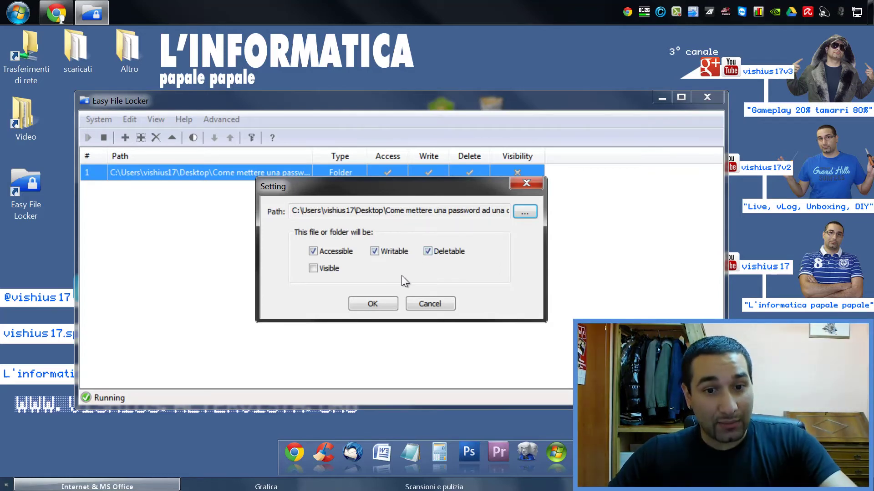
pyautogui.click(319, 268)
pyautogui.click(358, 300)
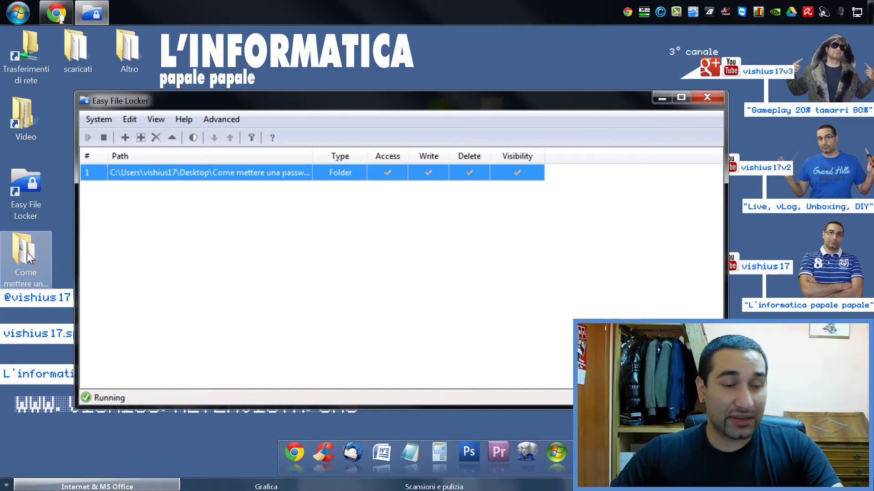
pyautogui.doubleClick(362, 173)
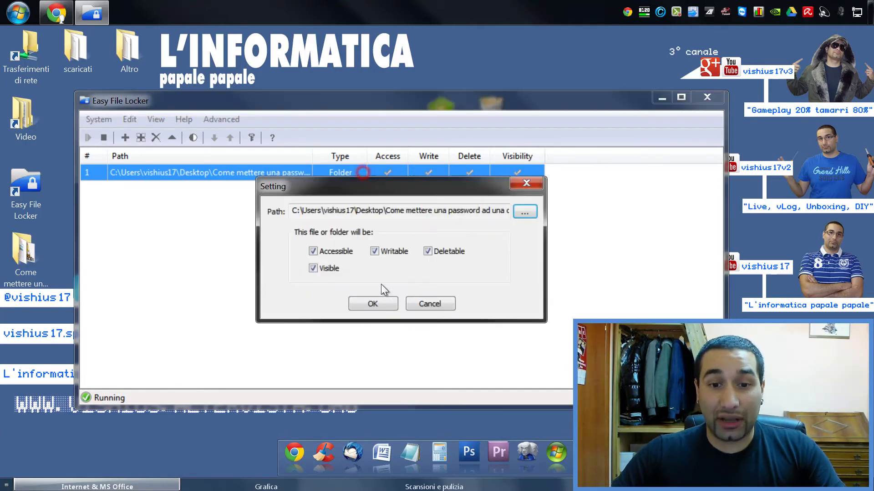
pyautogui.click(326, 269)
pyautogui.click(364, 304)
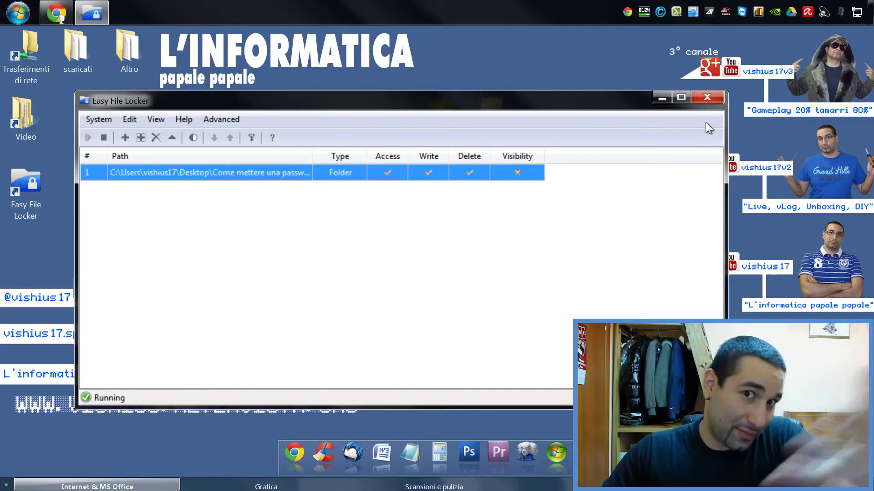
# - Close Easy File Locker and copy its desktop shortcut with Copia
pyautogui.click(716, 98)
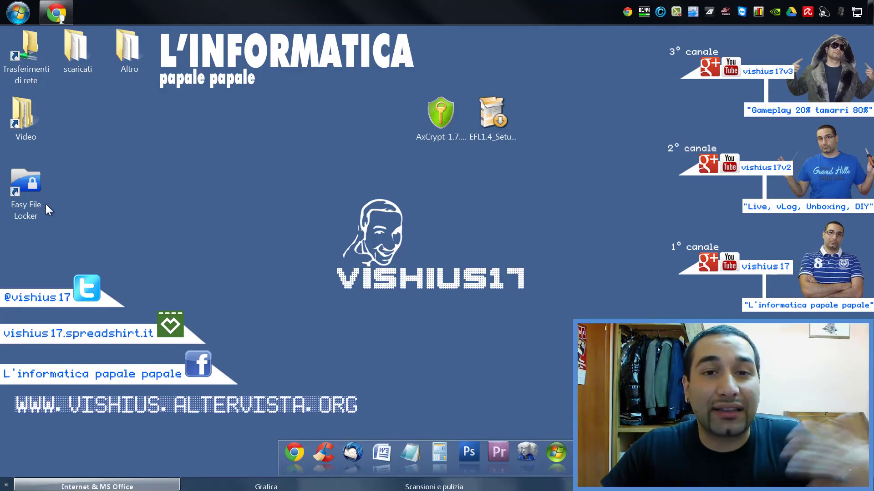
pyautogui.rightClick(39, 184)
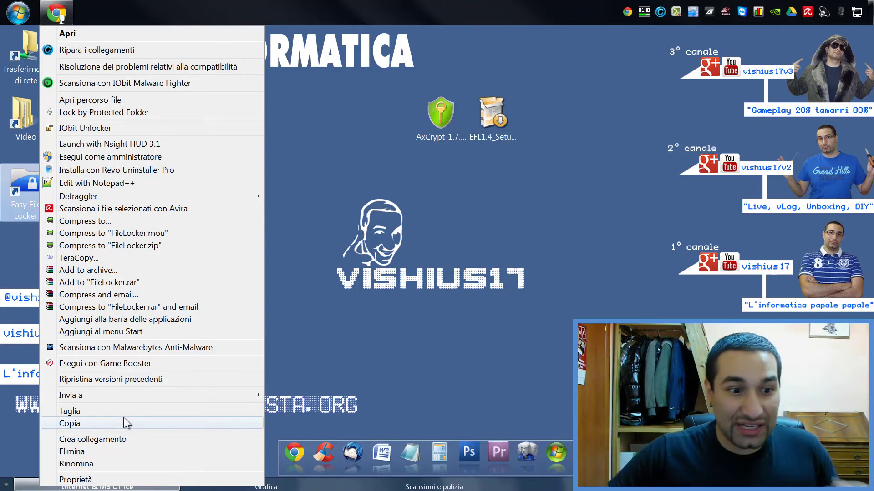
pyautogui.click(124, 423)
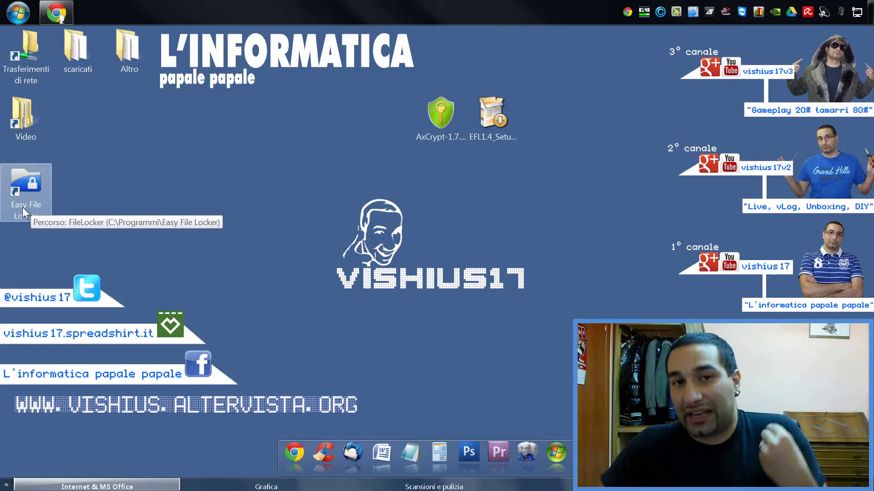
pyautogui.rightClick(35, 179)
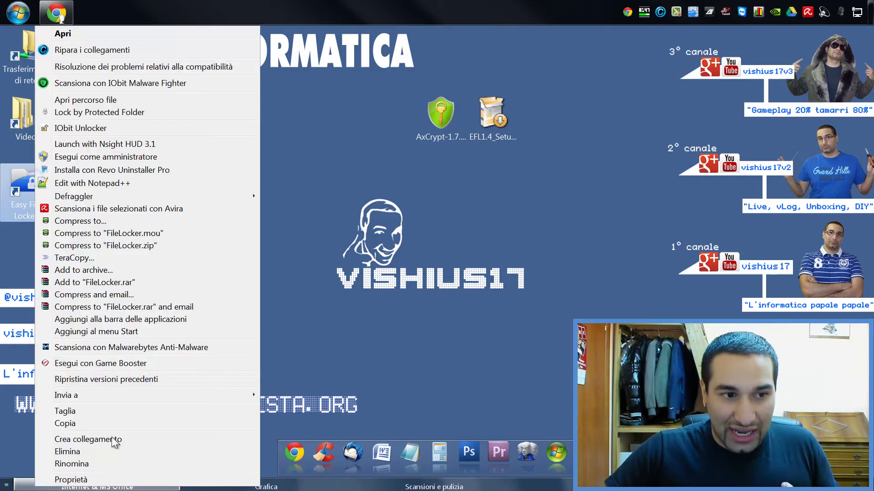
pyautogui.click(113, 426)
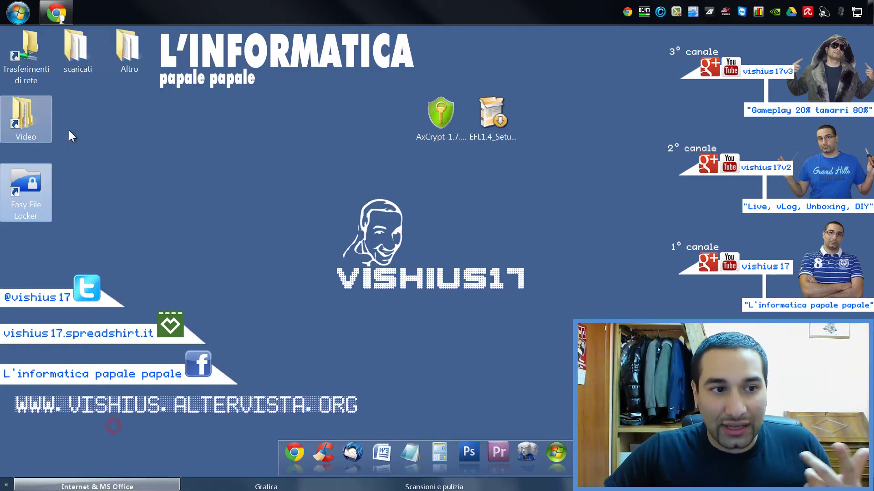
pyautogui.click(4, 13)
pyautogui.click(243, 178)
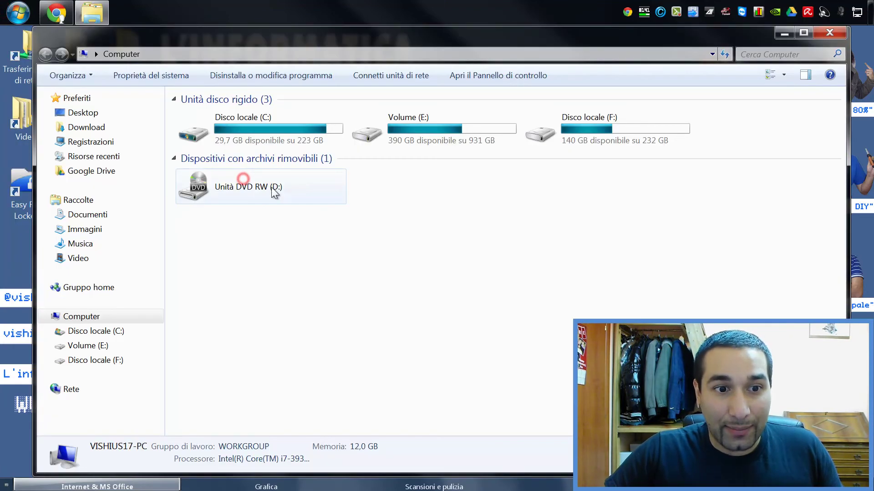
pyautogui.doubleClick(241, 133)
pyautogui.doubleClick(269, 230)
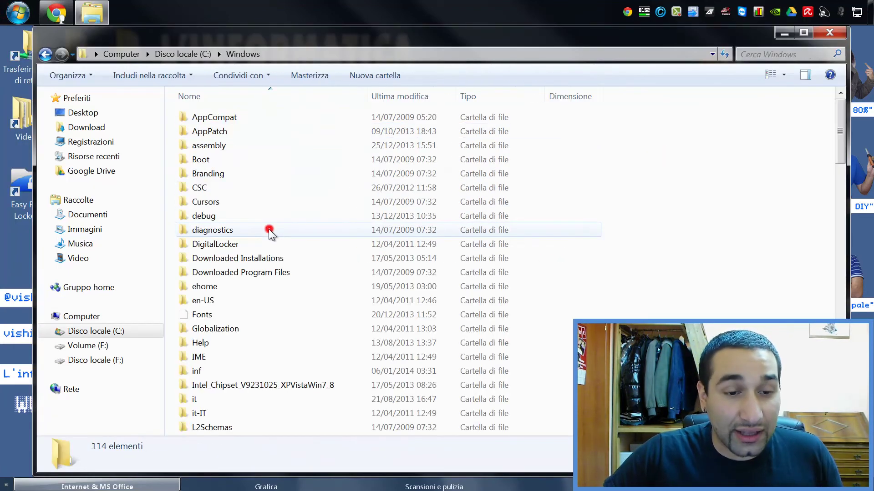
pyautogui.press('BackSpace')
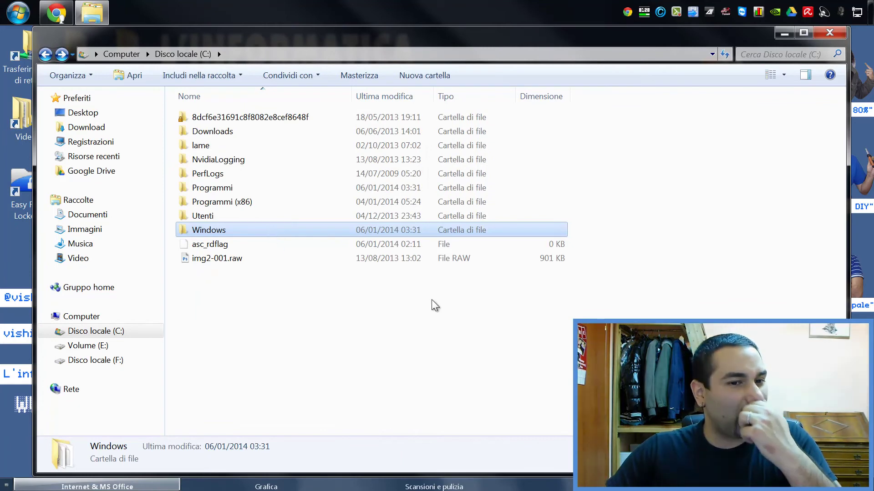
pyautogui.doubleClick(257, 230)
pyautogui.doubleClick(228, 115)
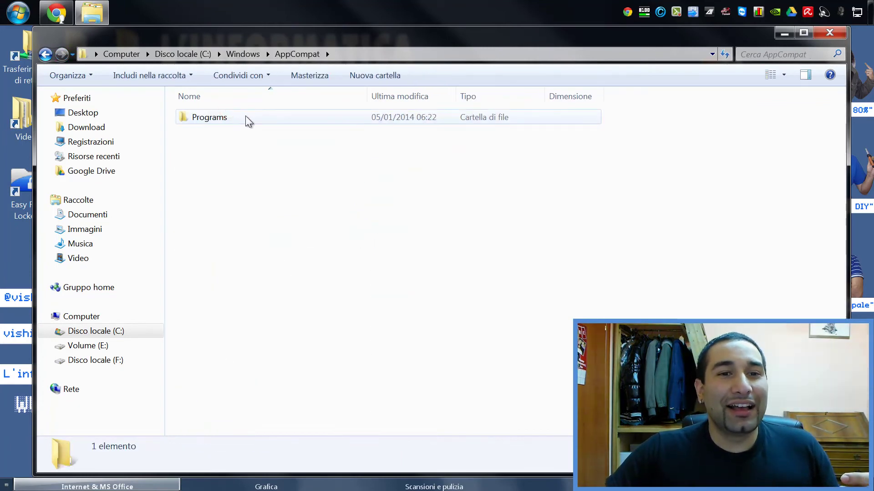
pyautogui.click(246, 116)
pyautogui.doubleClick(244, 116)
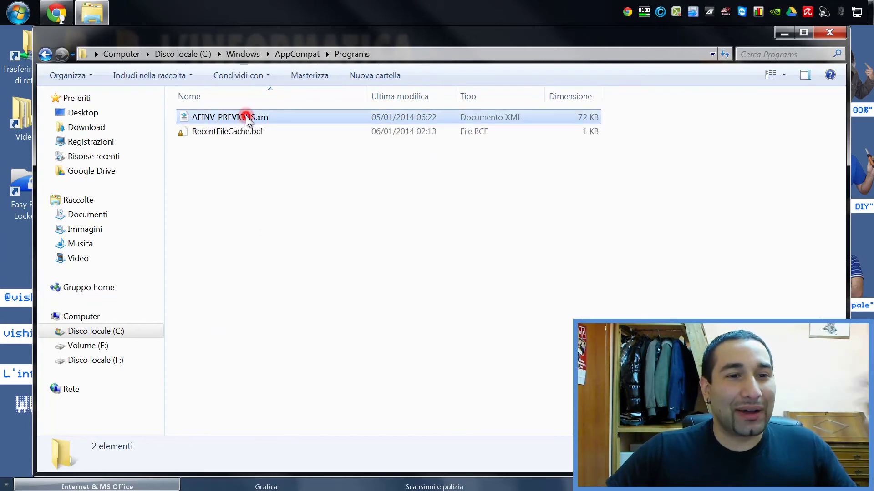
pyautogui.click(263, 190)
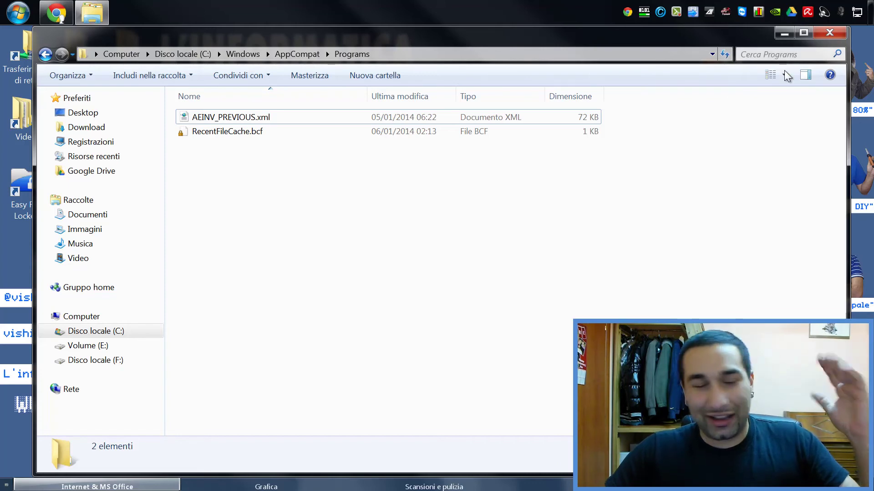
pyautogui.click(832, 36)
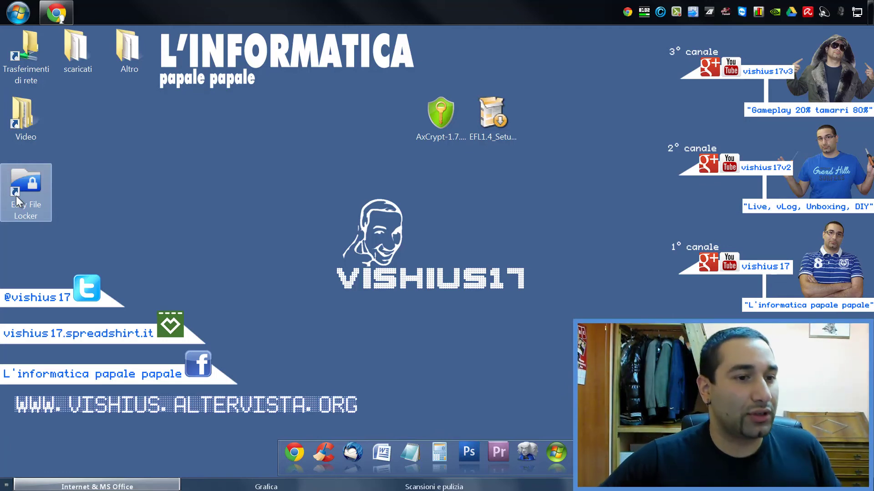
# - Launch Easy File Locker and unlock it with the password
pyautogui.doubleClick(16, 200)
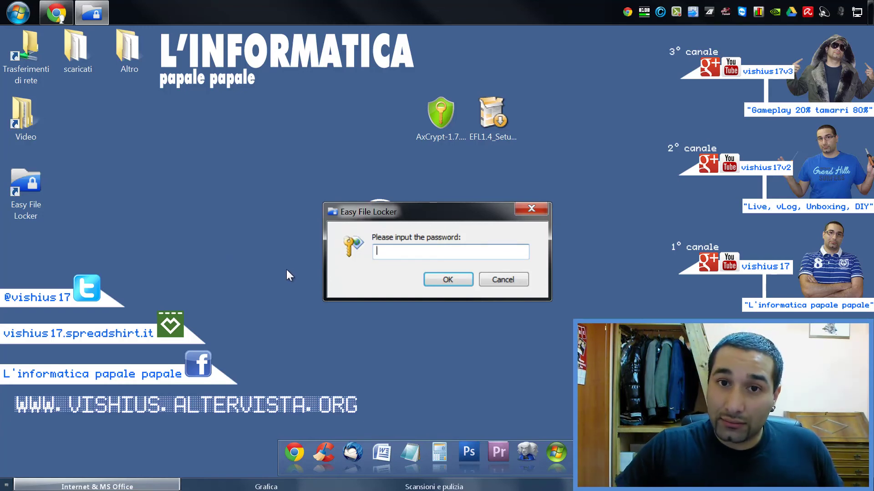
pyautogui.write('12')
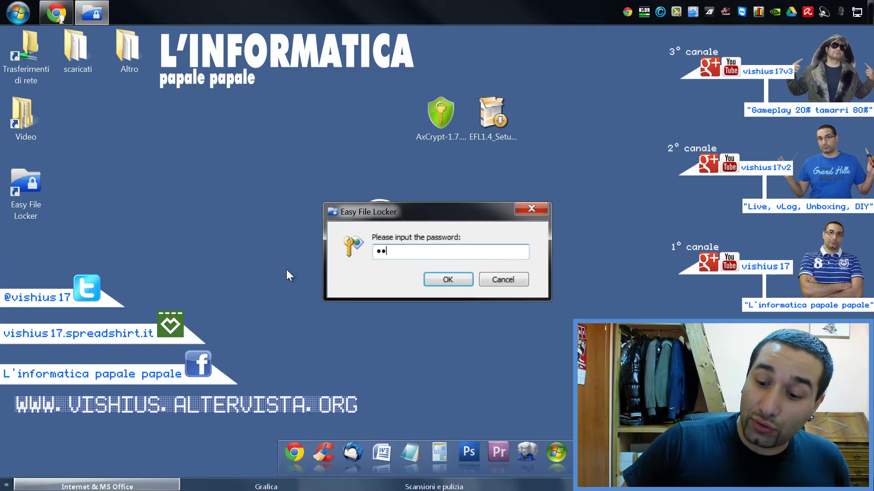
pyautogui.write('34')
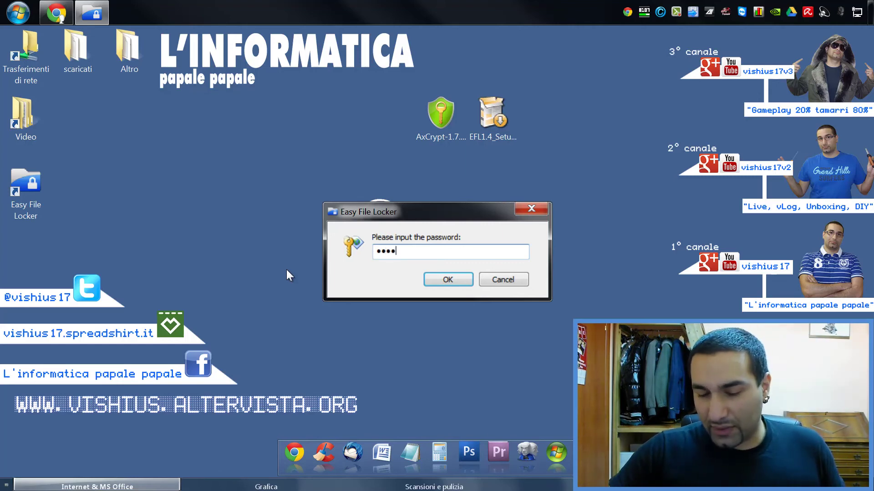
pyautogui.write('56')
pyautogui.press('Return')
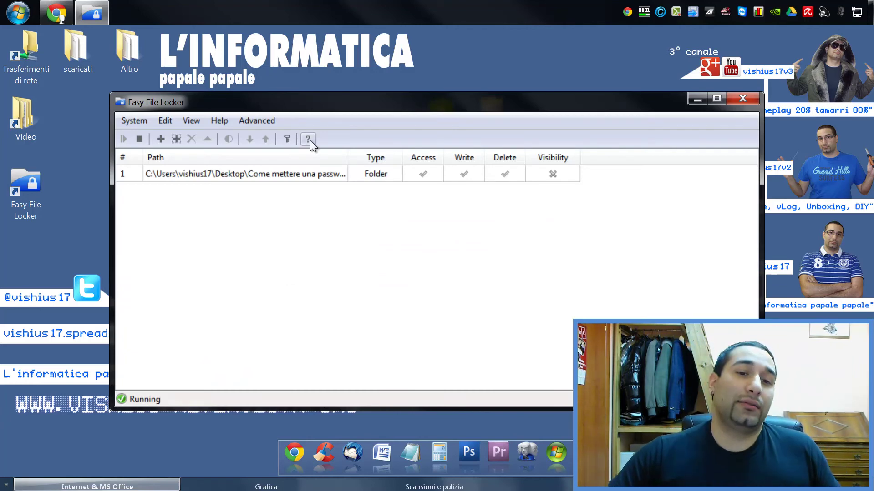
pyautogui.doubleClick(294, 171)
pyautogui.click(473, 305)
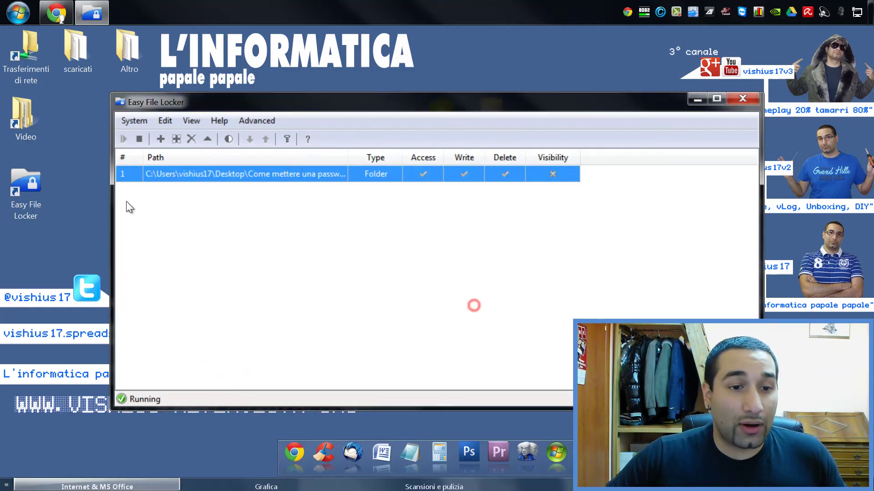
# - Stop protection, then open the reappeared folder and its desc.docx
pyautogui.click(135, 143)
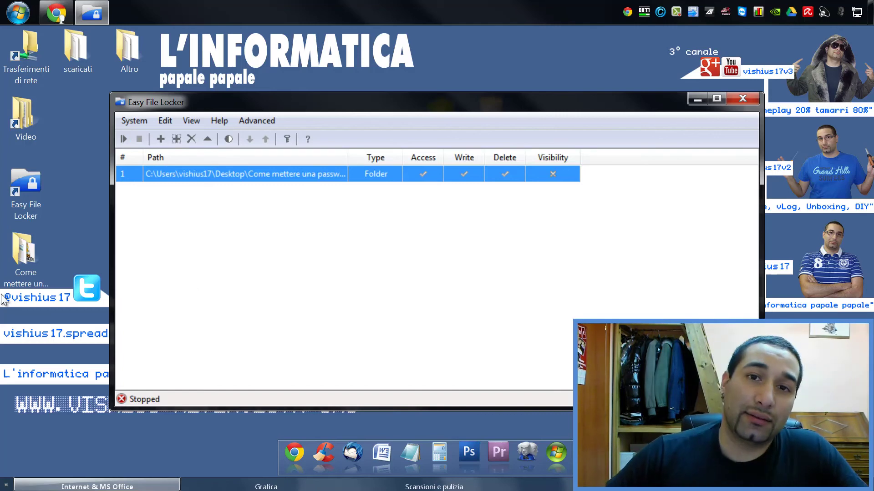
pyautogui.doubleClick(29, 241)
pyautogui.doubleClick(261, 146)
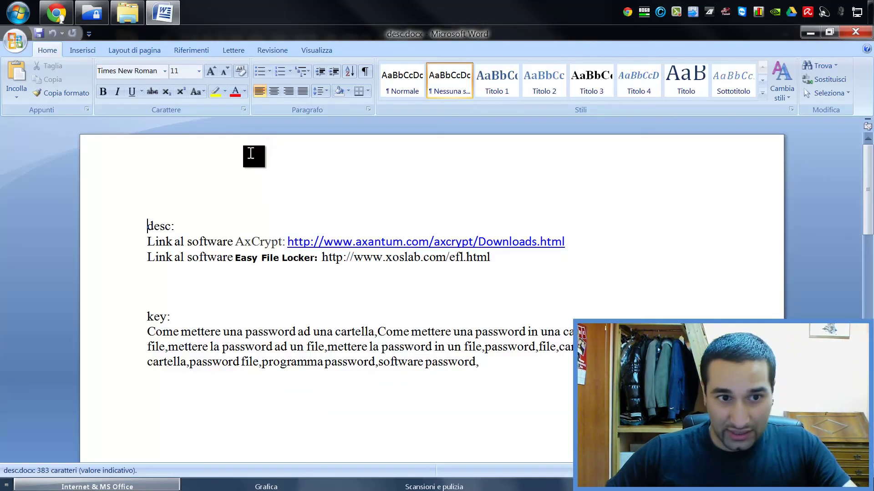
# - Close desc.docx in Word and the folder's file window
pyautogui.click(856, 33)
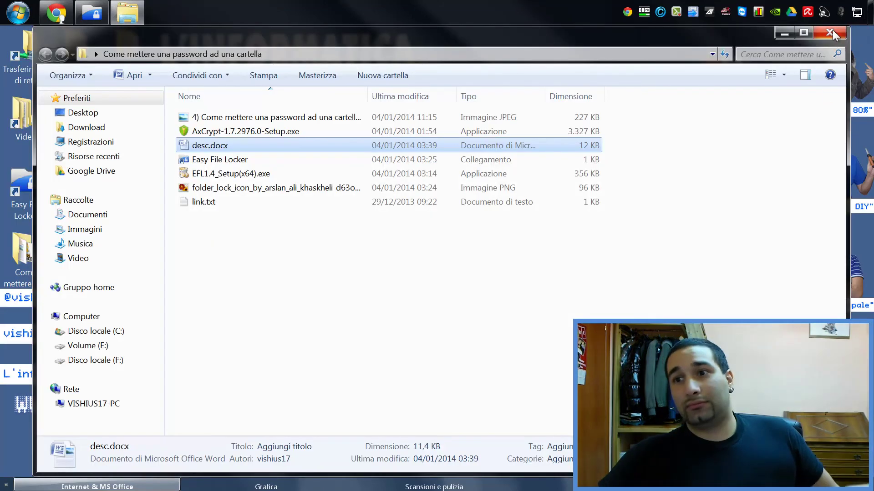
pyautogui.click(832, 31)
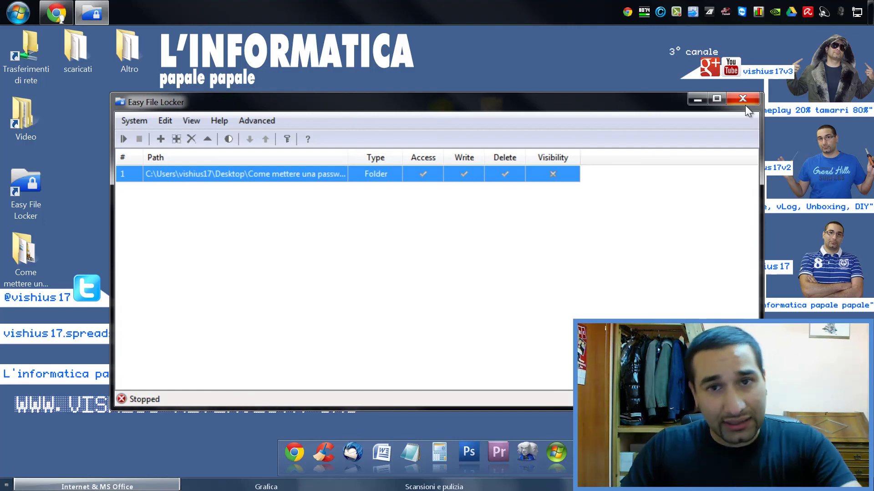
# - Close Easy File Locker and arrange its shortcut and the unlocked password folder together at desktop centre
pyautogui.click(745, 106)
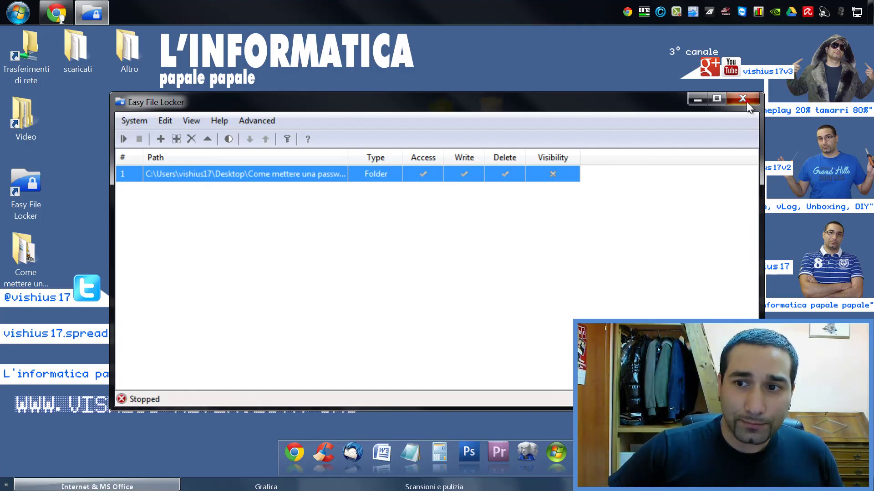
pyautogui.moveTo(29, 195); pyautogui.dragTo(432, 190)
pyautogui.moveTo(45, 279); pyautogui.dragTo(486, 191)
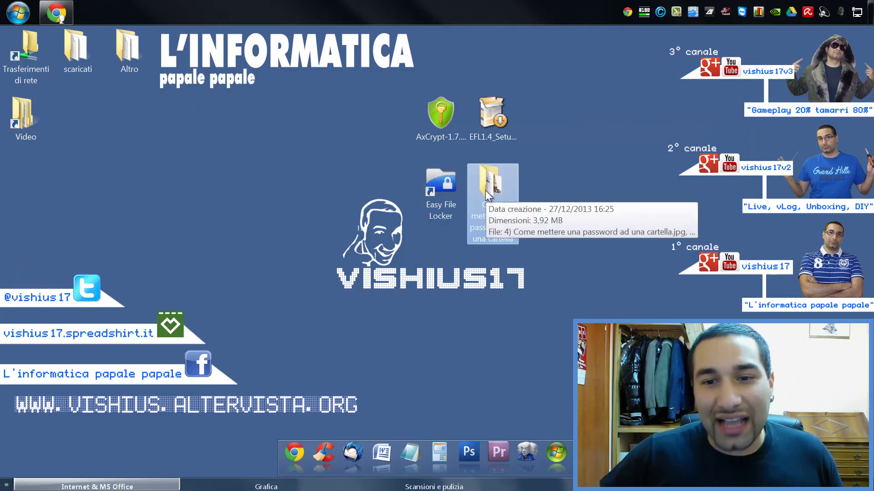